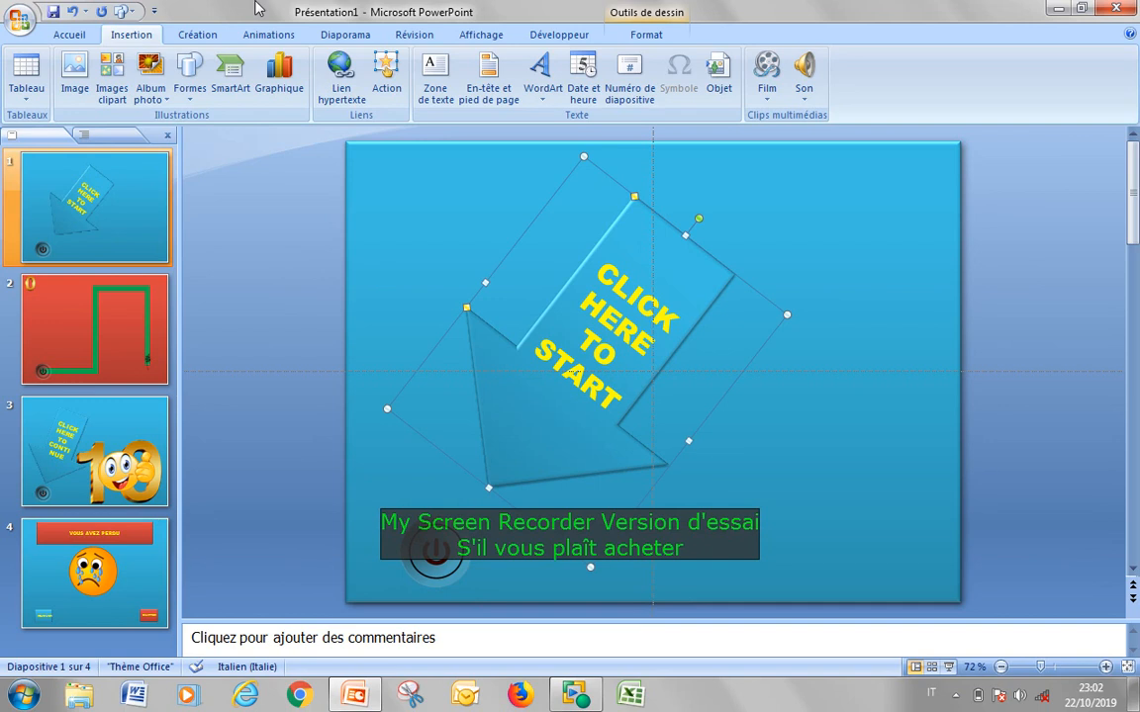
# Step: Show the custom animation settings for the CLICK HERE TO START arrow on slide 1 and view the available effect categories
pyautogui.click(267, 37)
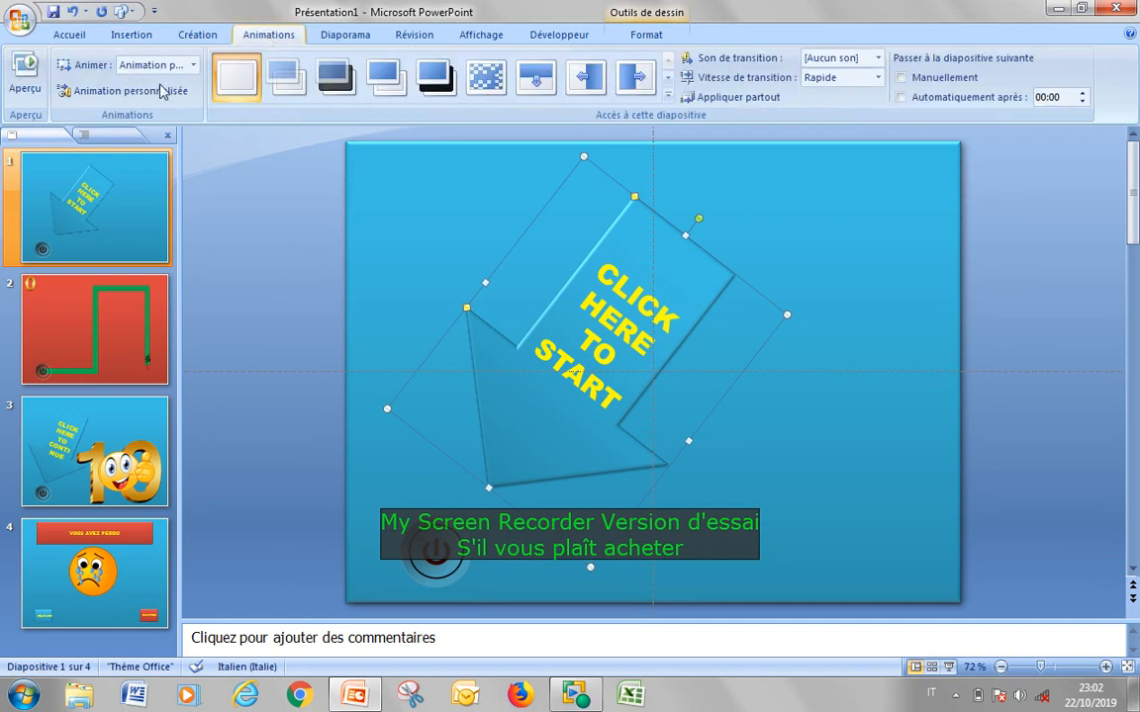
pyautogui.doubleClick(117, 92)
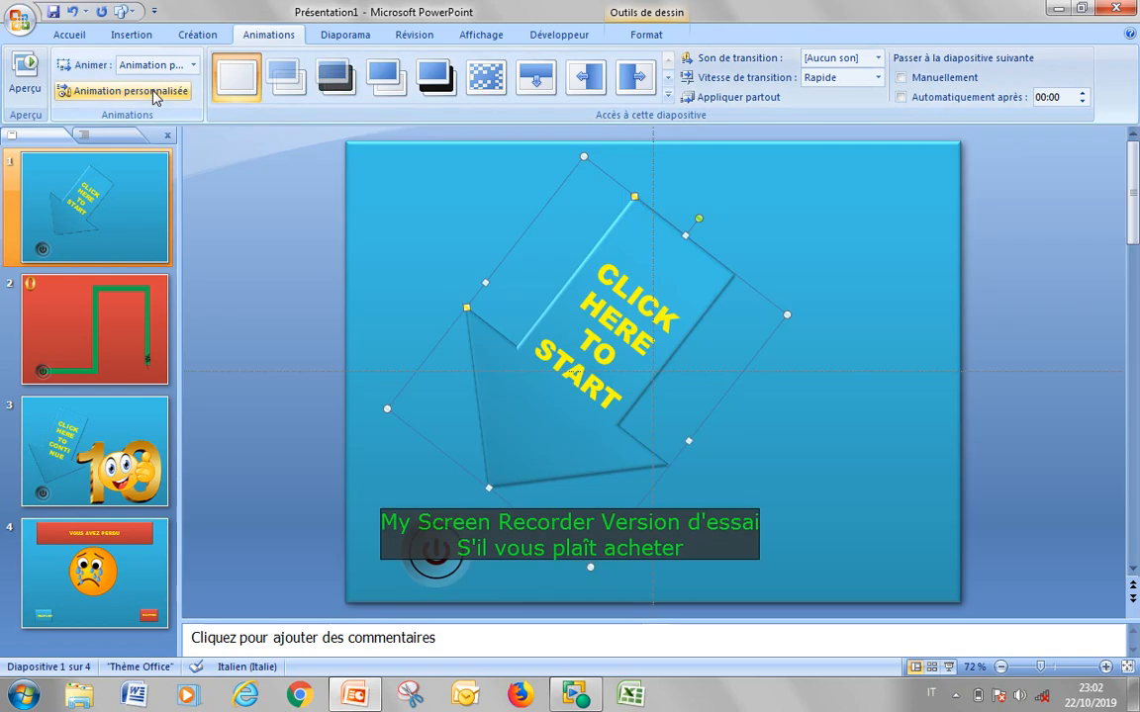
pyautogui.click(155, 92)
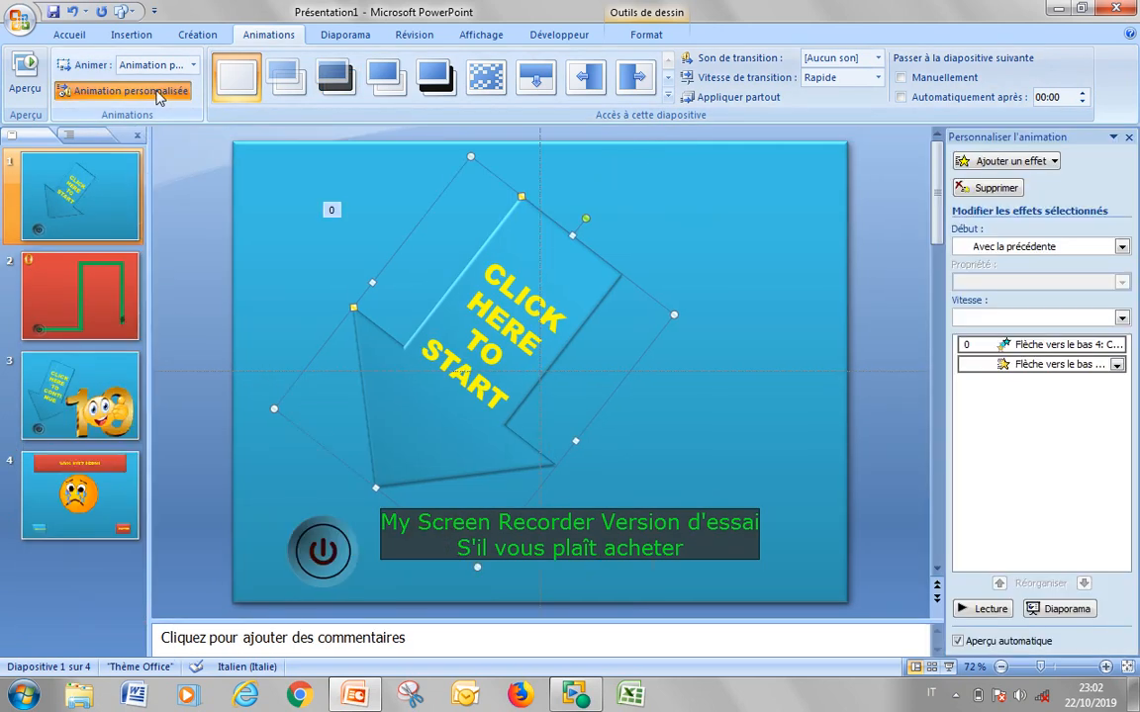
pyautogui.click(1037, 164)
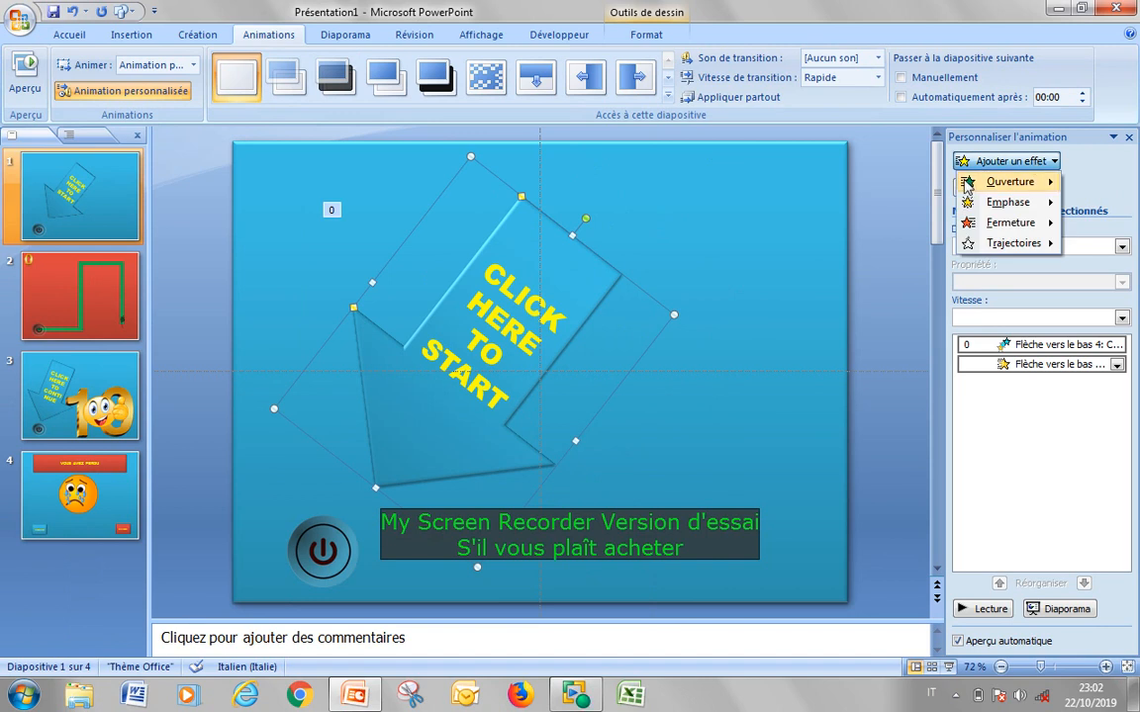
pyautogui.click(764, 314)
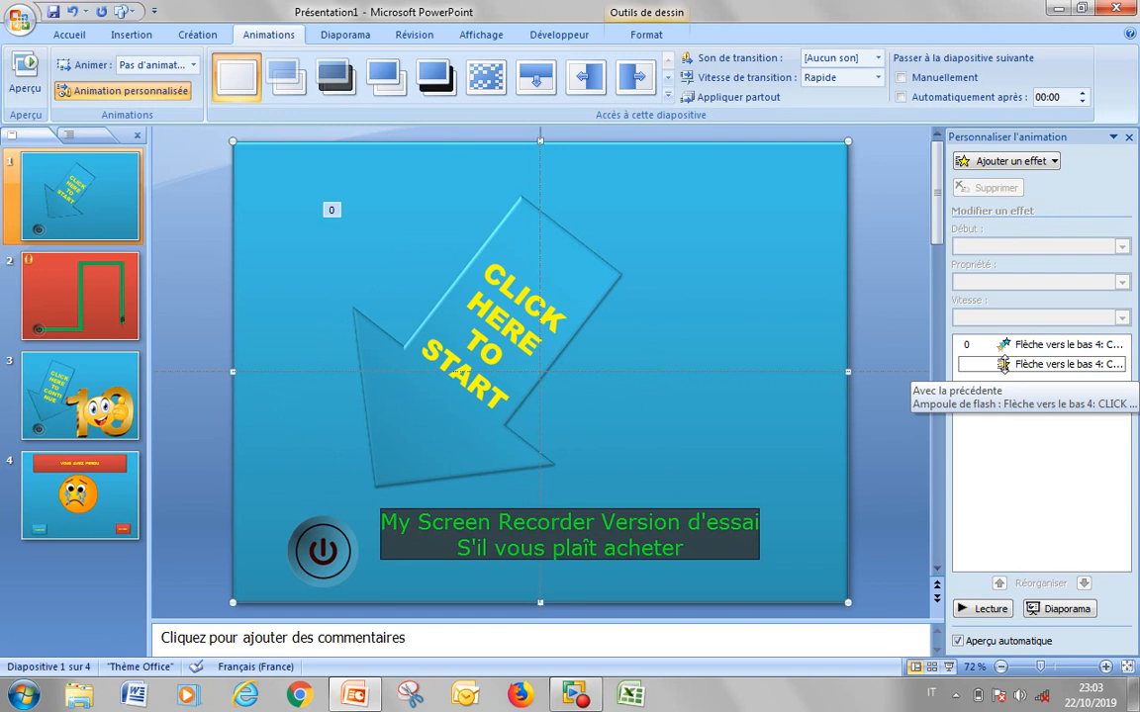
# Step: Set the arrow's Ampoule de flash effect to repeat Jusqu'à la fin de la diapositive
pyautogui.click(485, 341)
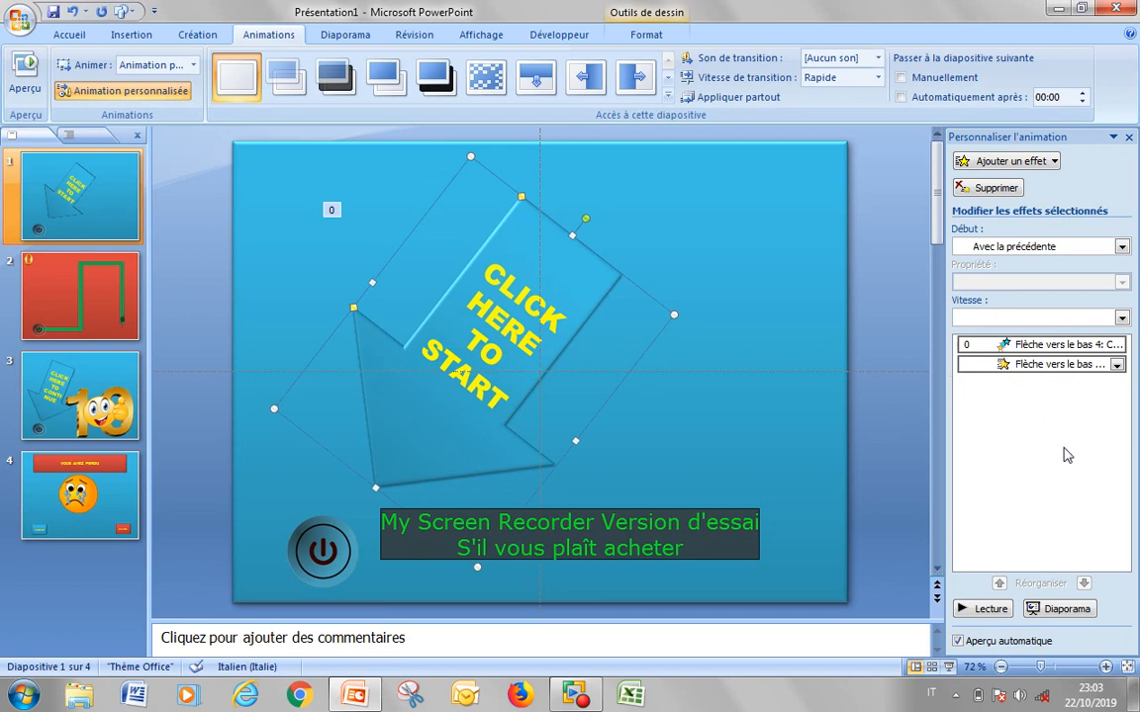
pyautogui.doubleClick(1054, 365)
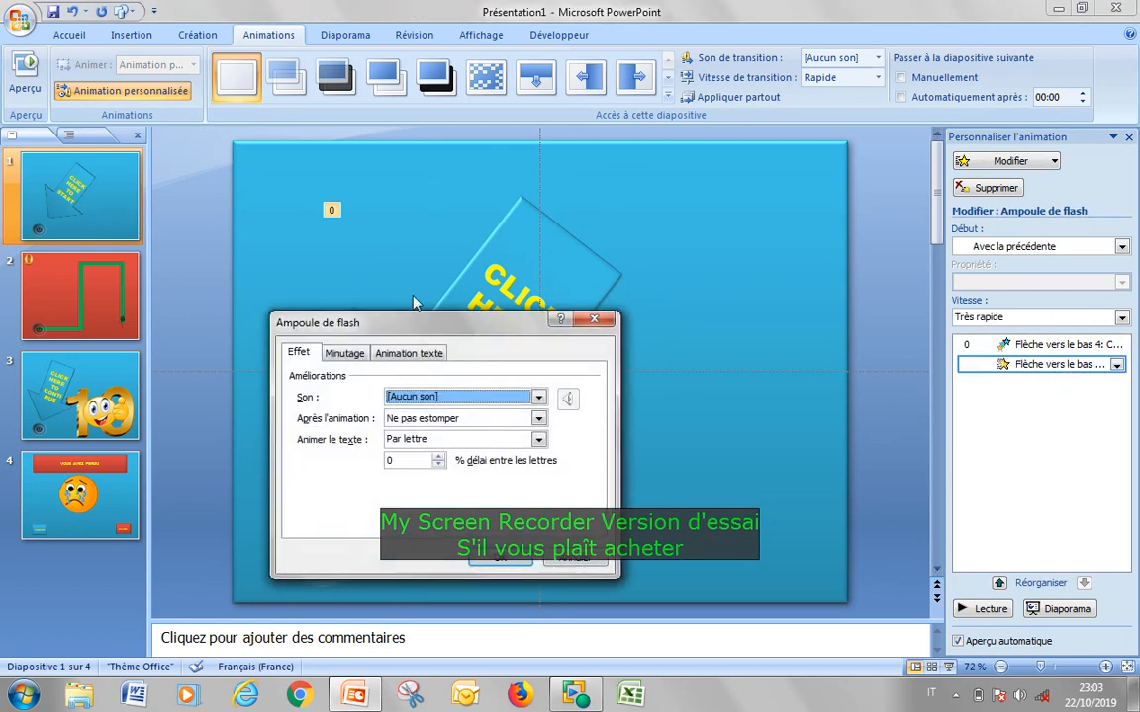
pyautogui.click(346, 354)
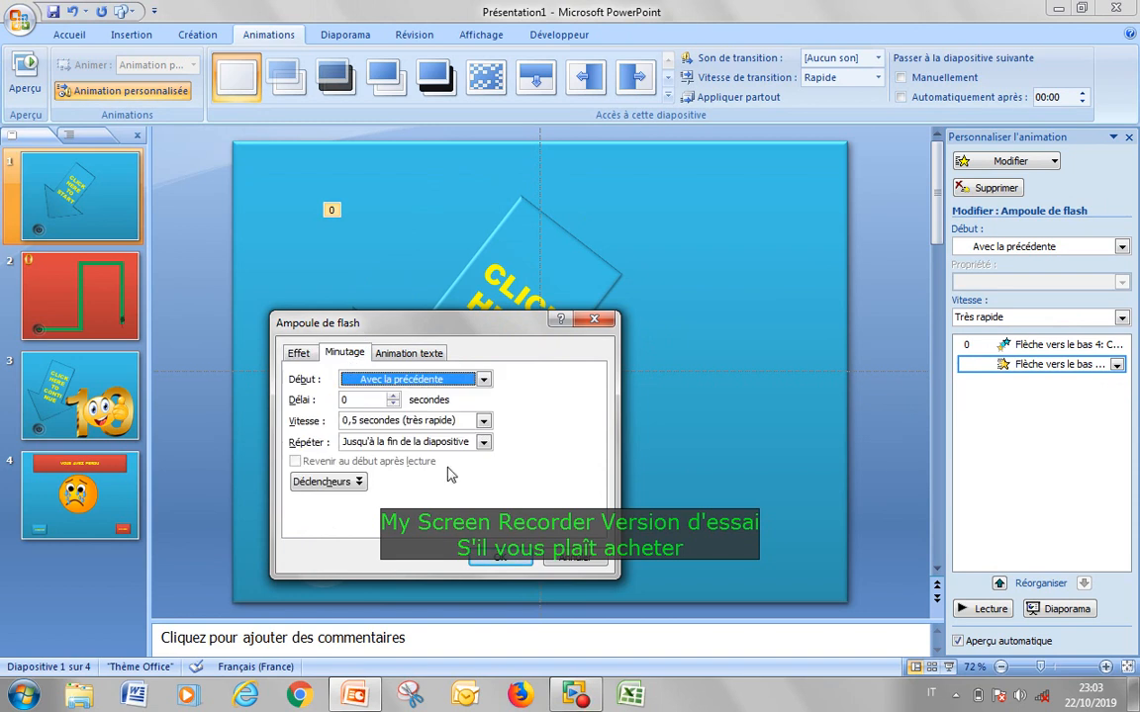
pyautogui.click(484, 442)
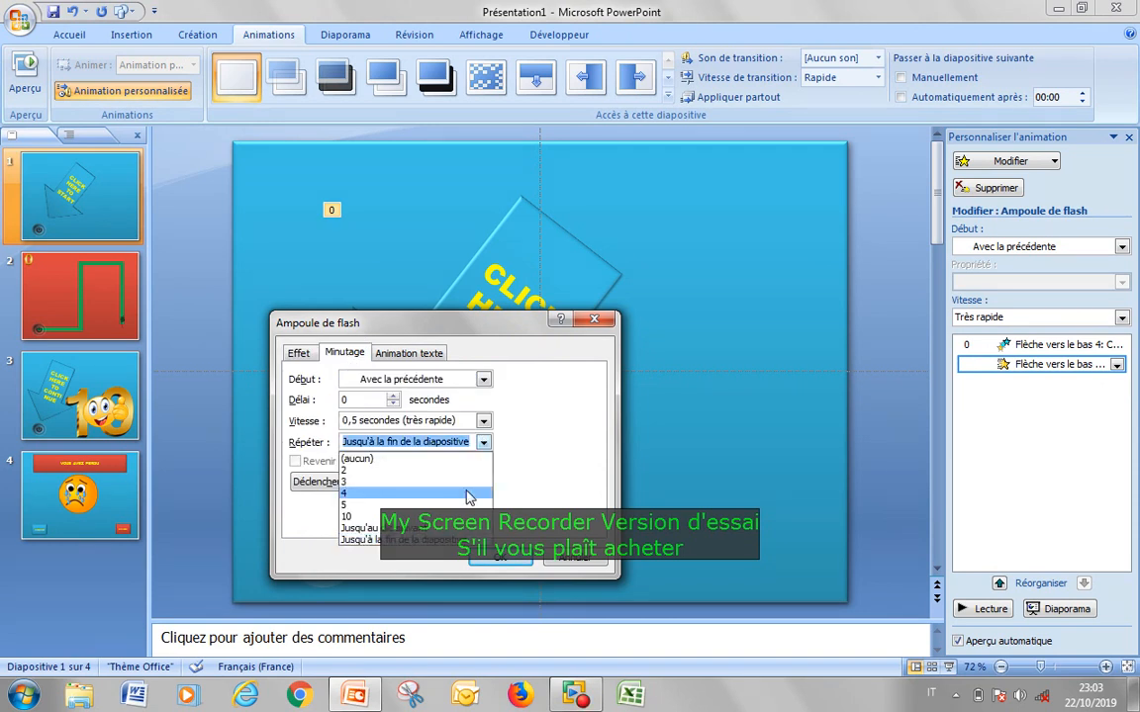
pyautogui.click(444, 540)
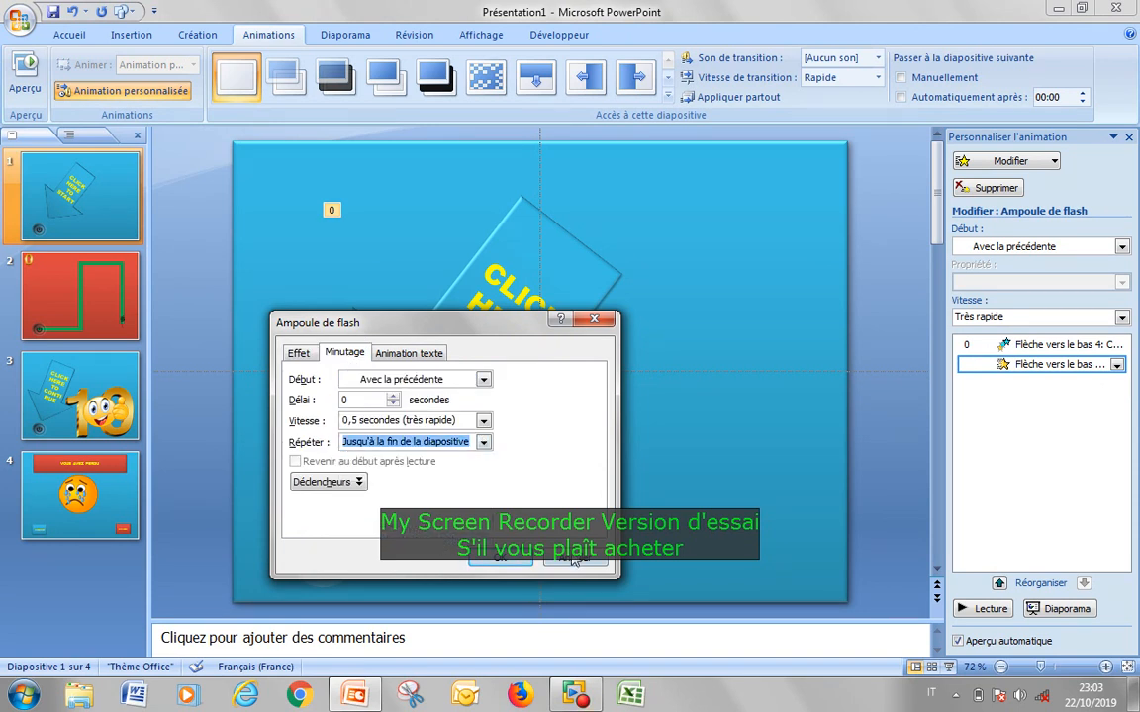
pyautogui.click(500, 556)
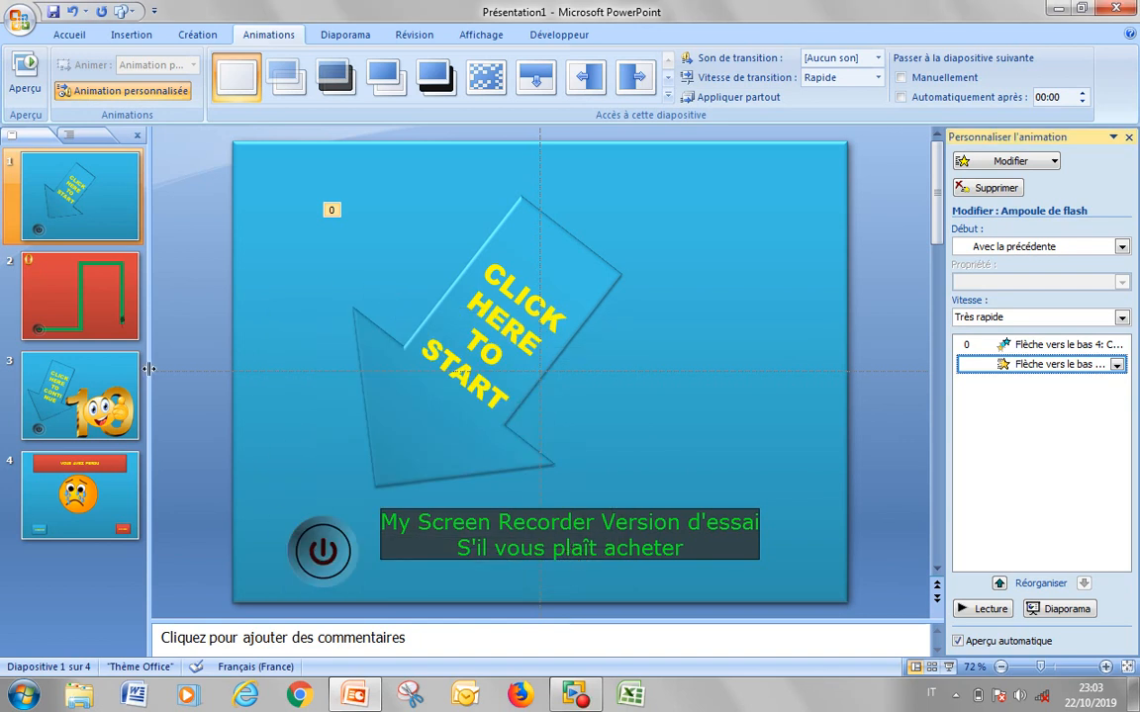
# Step: Open slide 2 and examine the green path's lower segment and the checkered flag
pyautogui.click(106, 322)
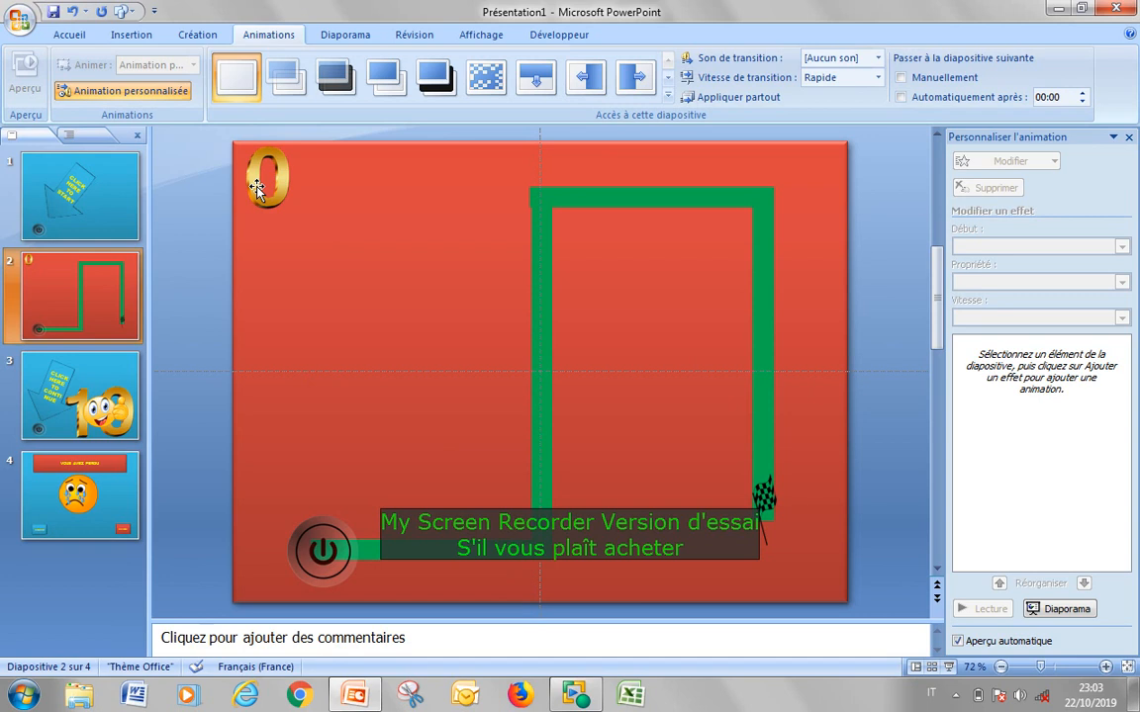
pyautogui.click(420, 562)
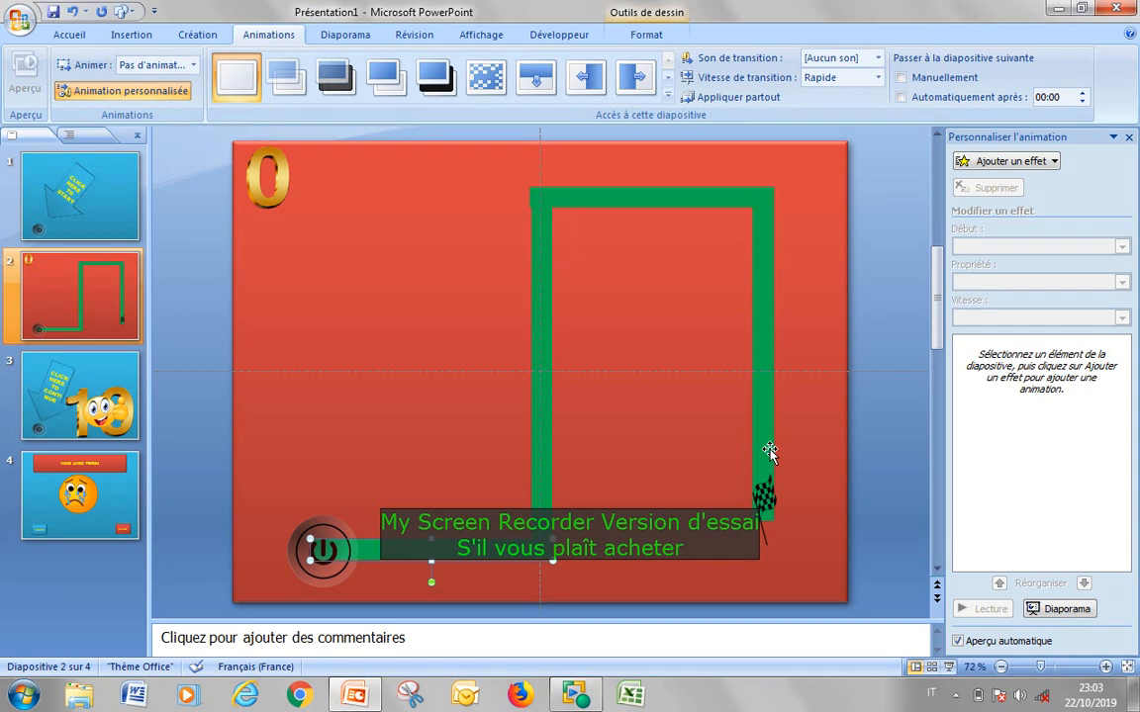
pyautogui.click(766, 504)
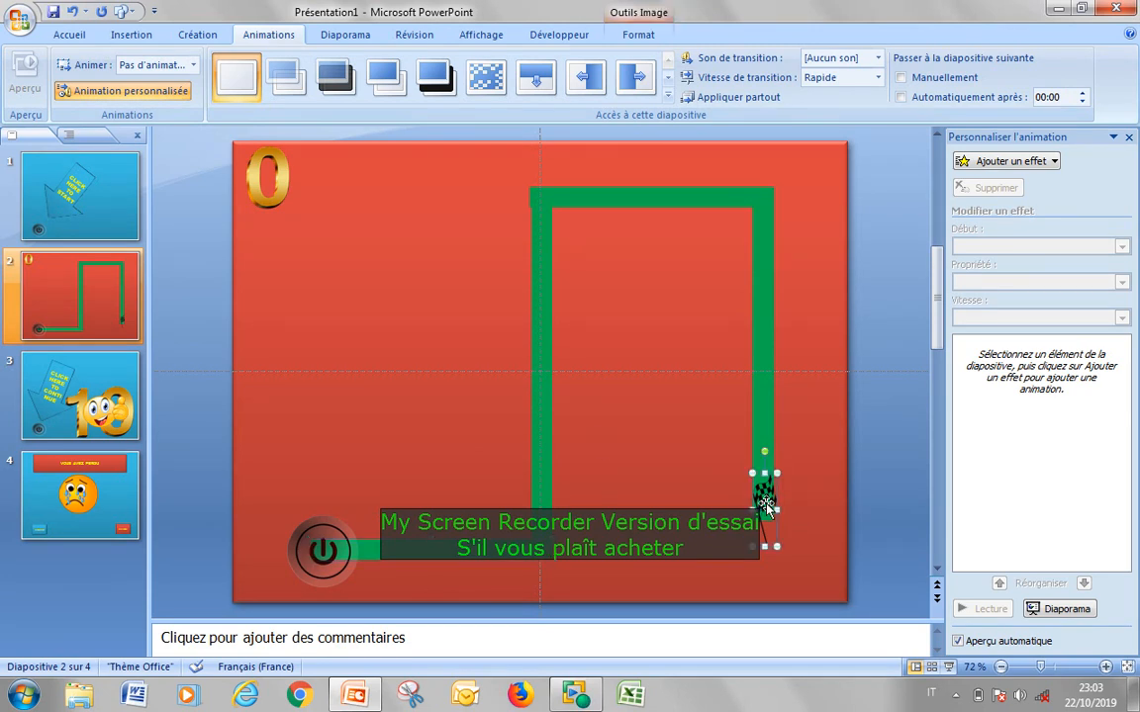
pyautogui.click(144, 35)
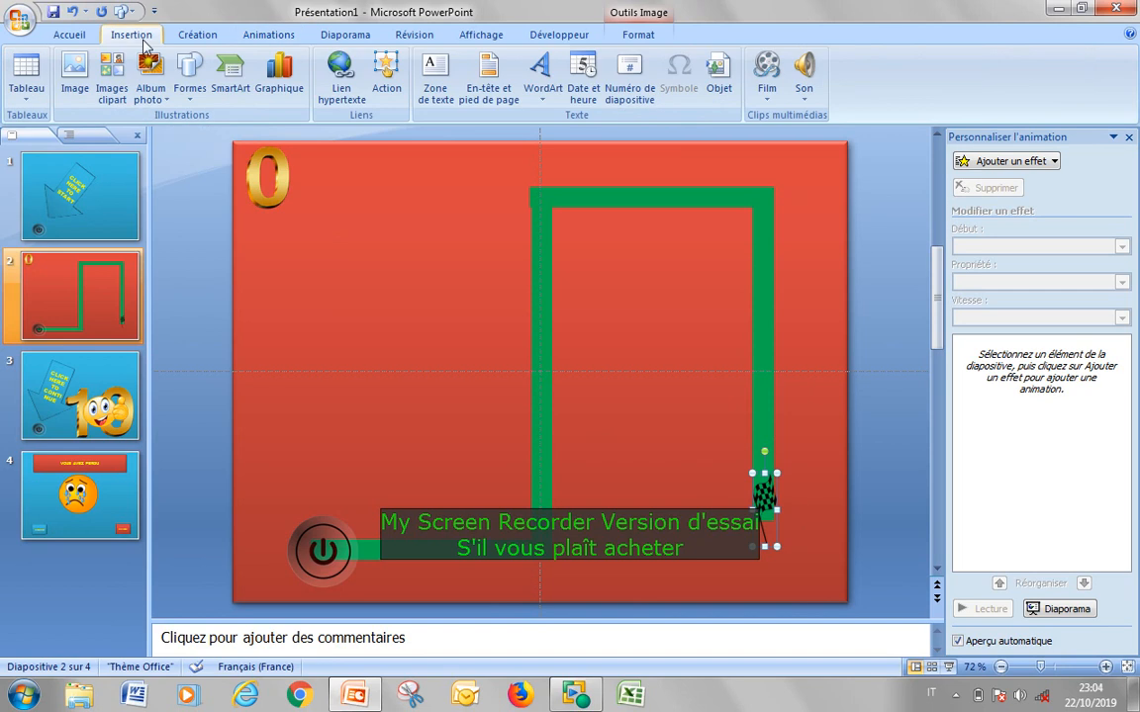
pyautogui.click(111, 94)
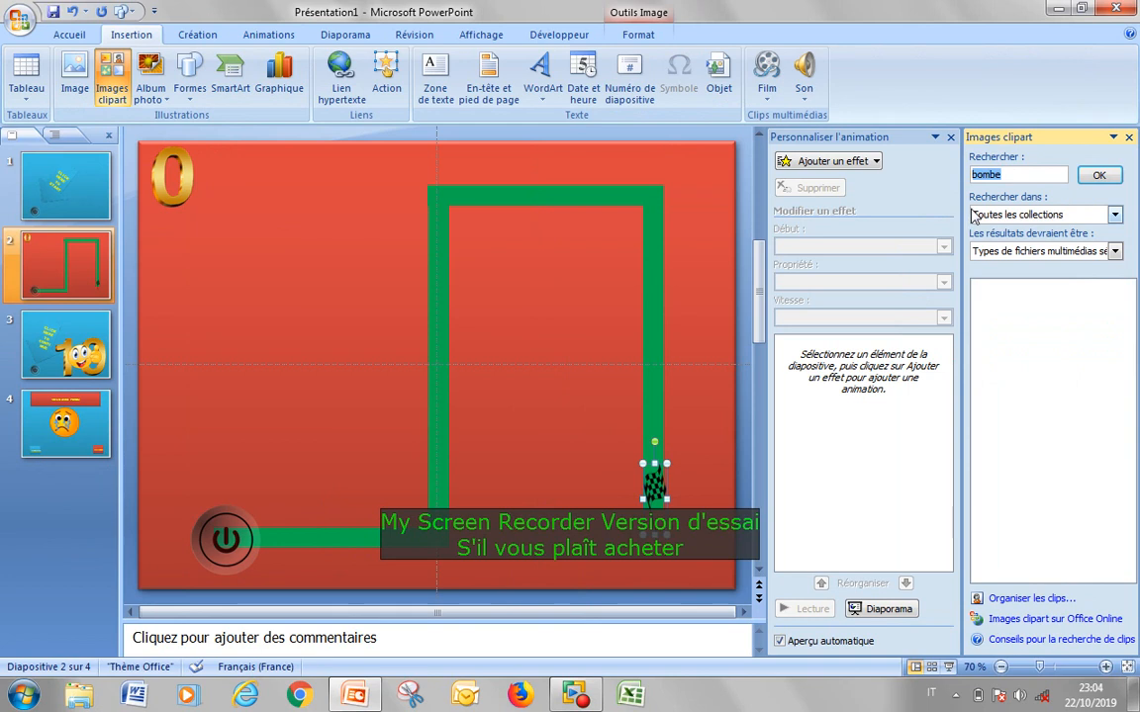
pyautogui.write('fin')
pyautogui.click(1129, 138)
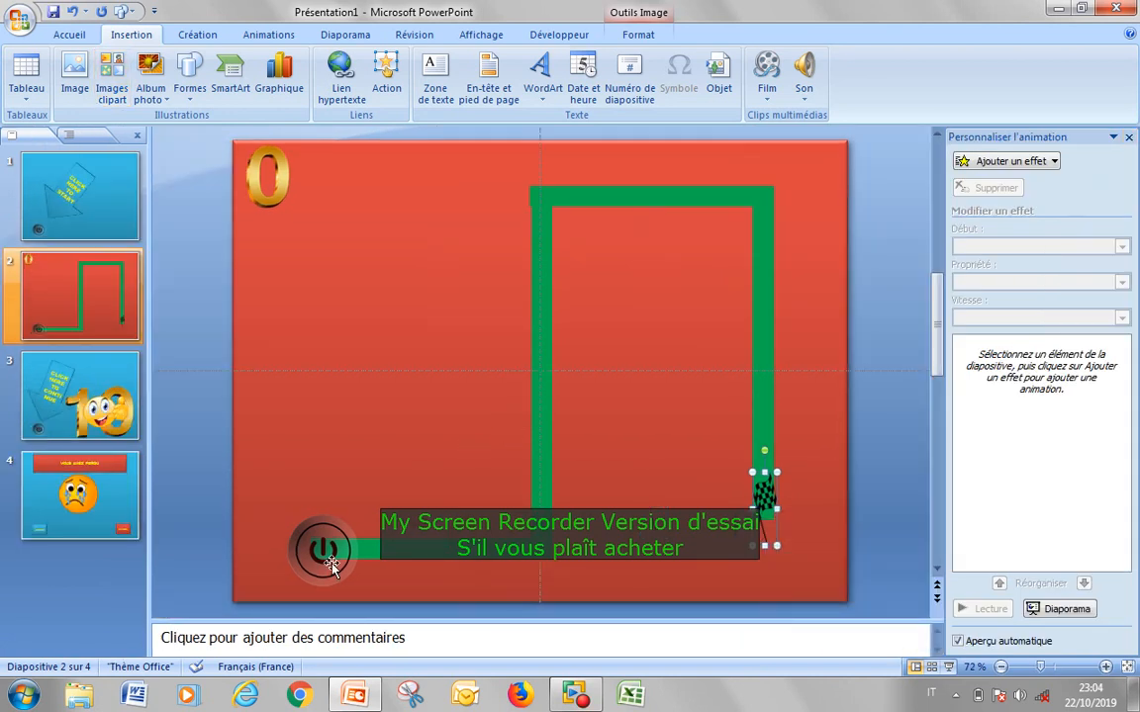
# Step: Give slide 2's red background a mouse-over action that hyperlinks to Dernière diapositive
pyautogui.click(468, 309)
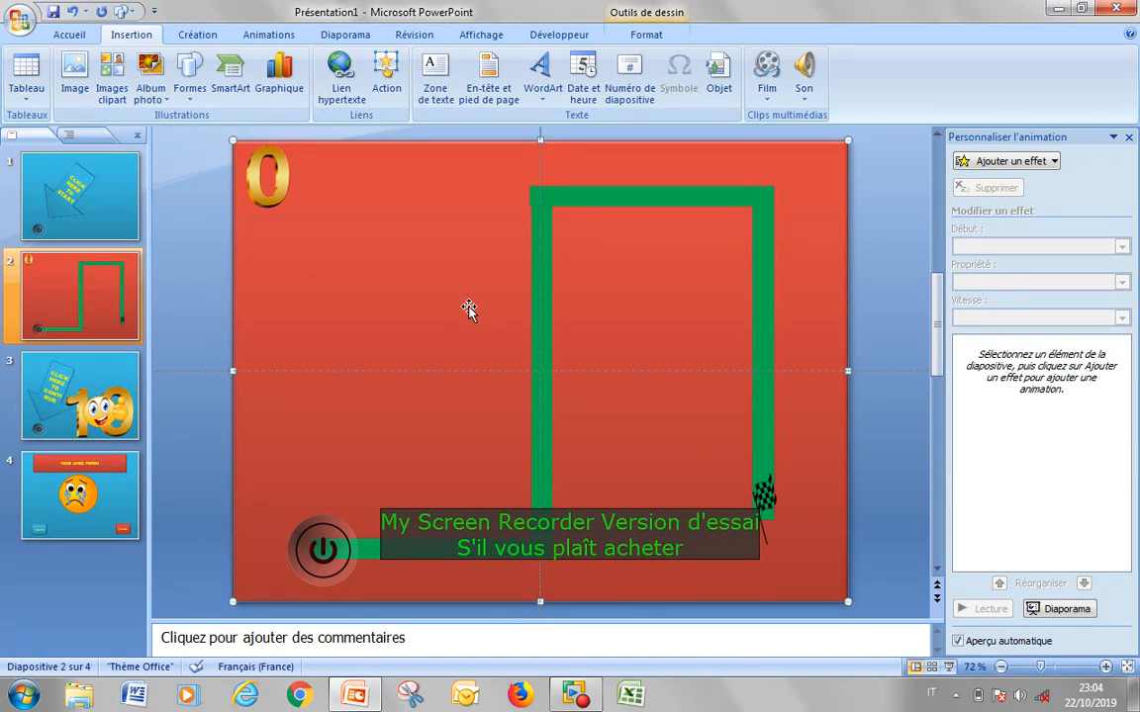
pyautogui.click(387, 87)
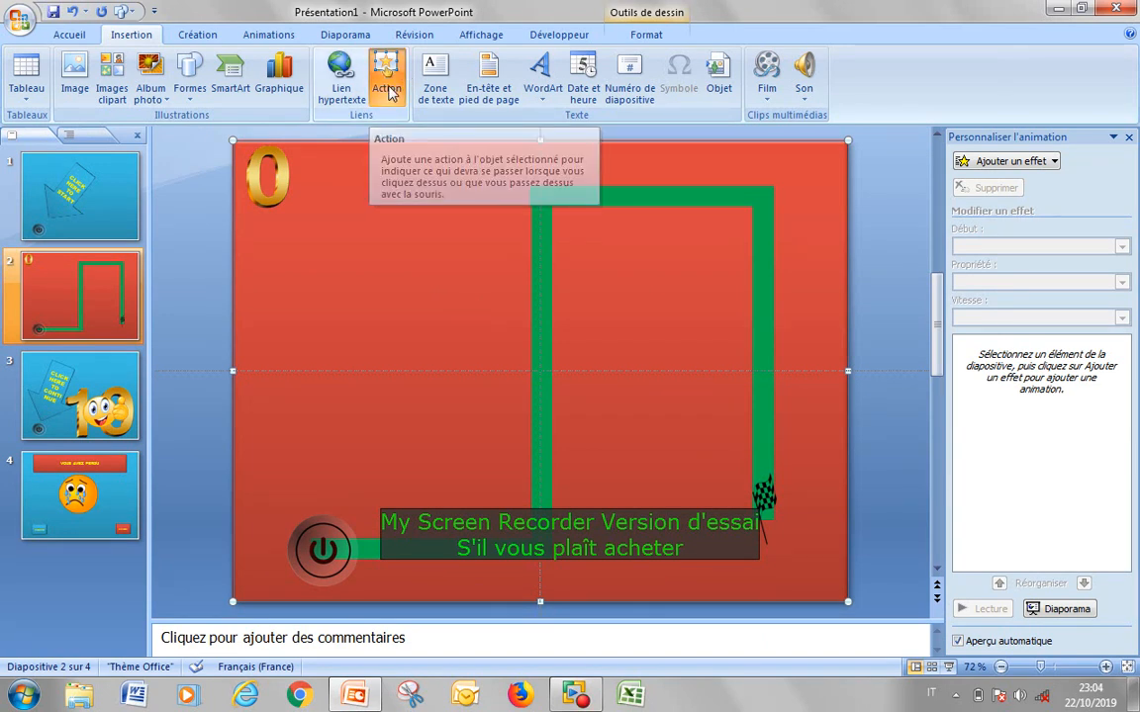
pyautogui.click(362, 309)
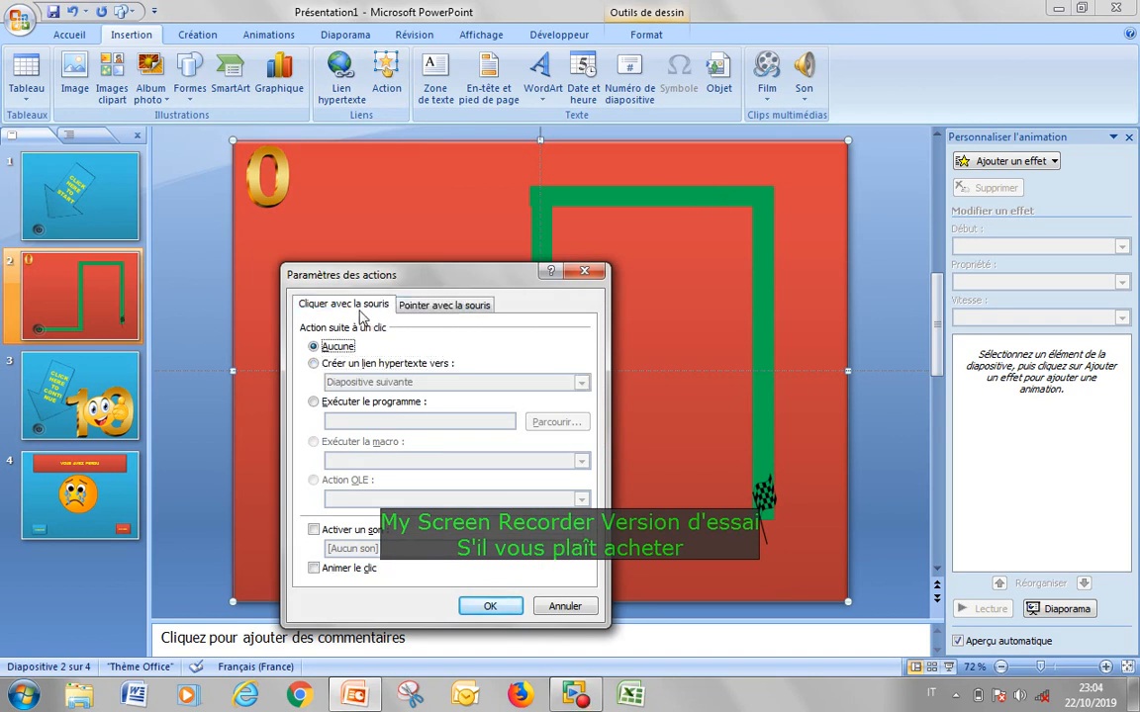
pyautogui.click(427, 307)
pyautogui.click(361, 364)
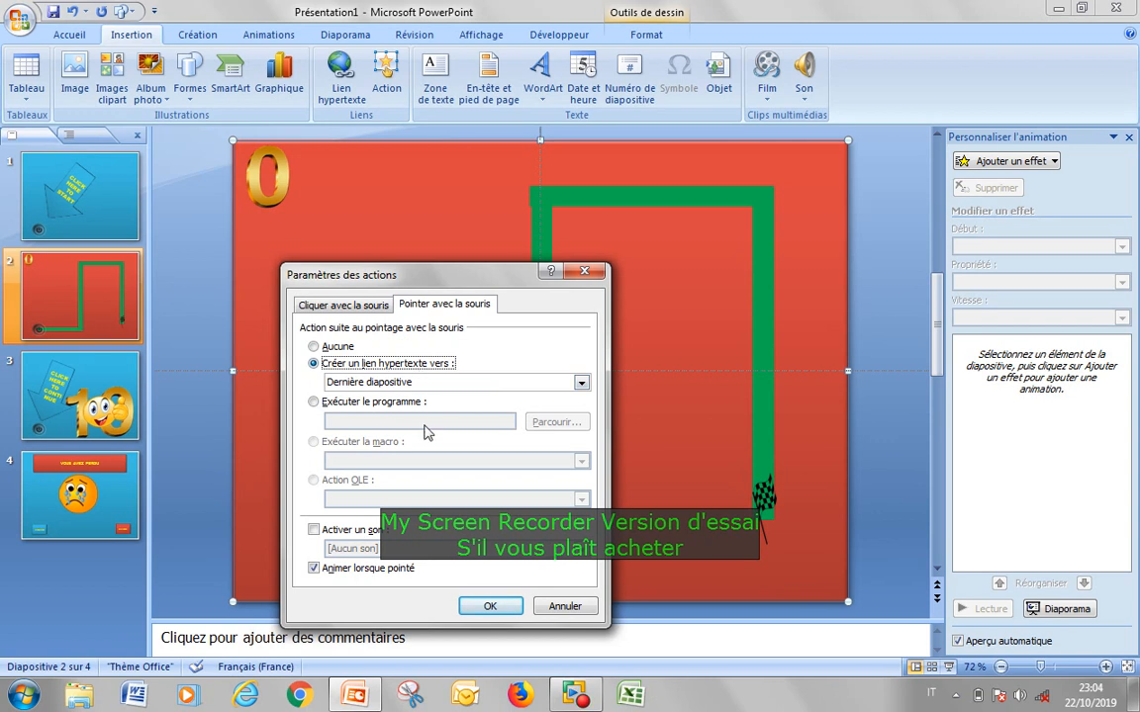
pyautogui.click(487, 607)
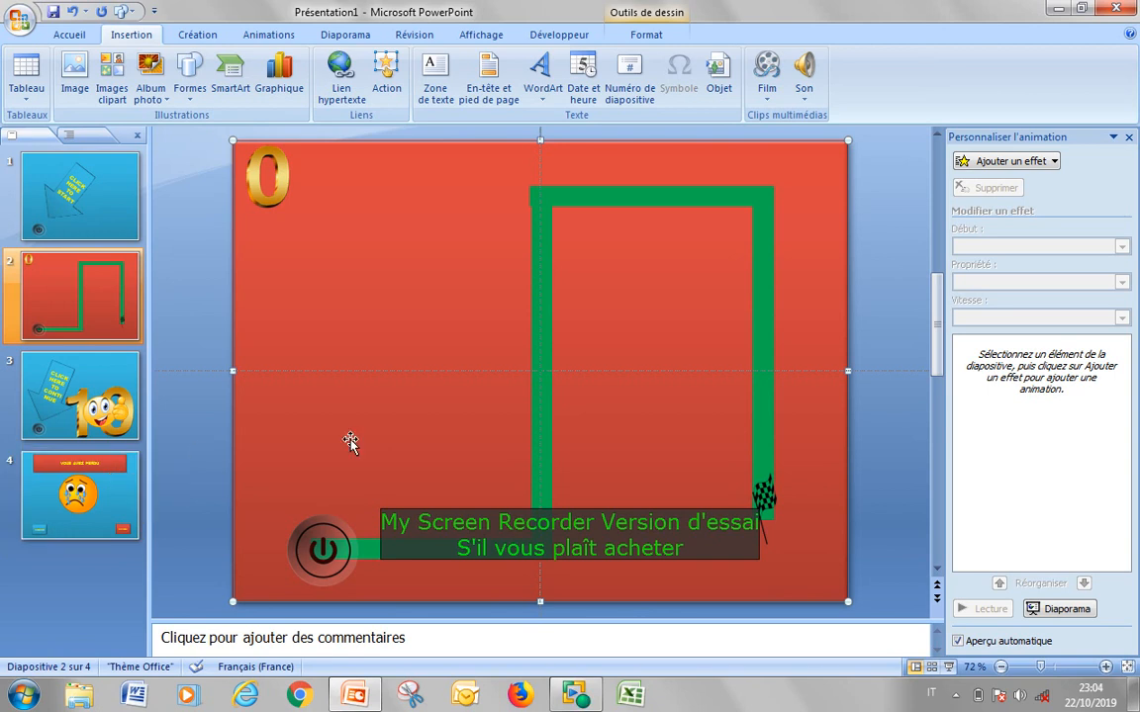
# Step: Give the checkered flag a mouse-over action that hyperlinks to Diapositive suivante
pyautogui.click(762, 500)
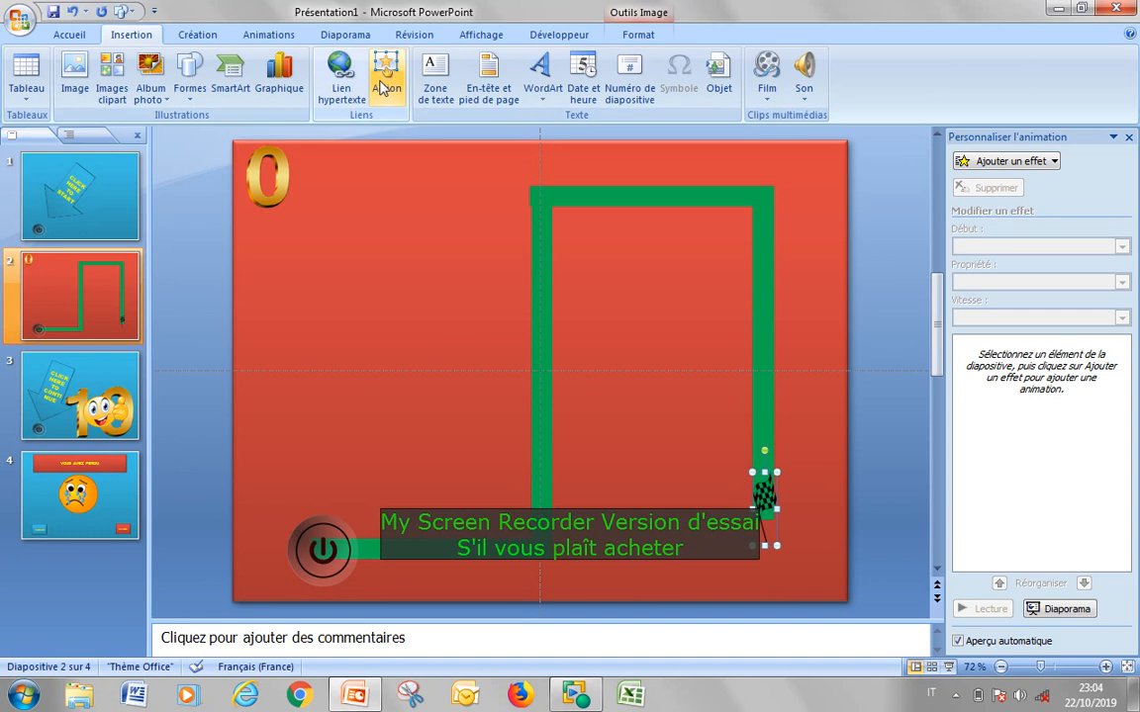
pyautogui.click(386, 85)
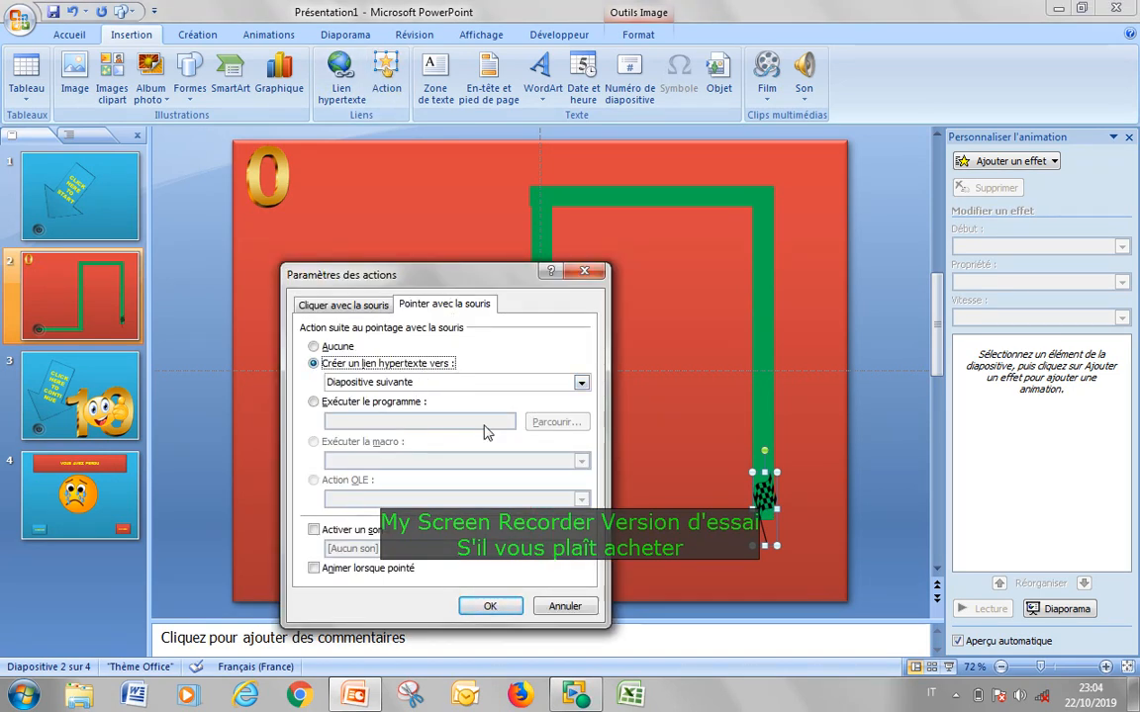
pyautogui.click(492, 607)
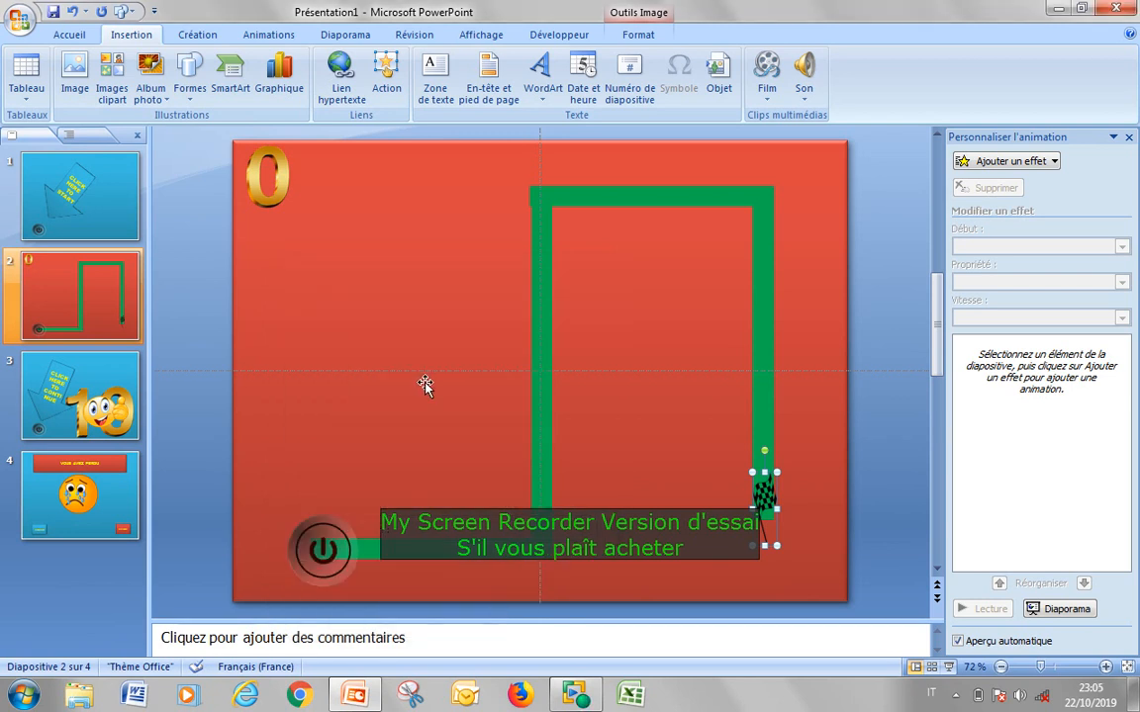
# Step: Duplicate slide 3, which holds the CLICK HERE TO CONTINUE arrow and the thumbs-up smiley
pyautogui.click(68, 396)
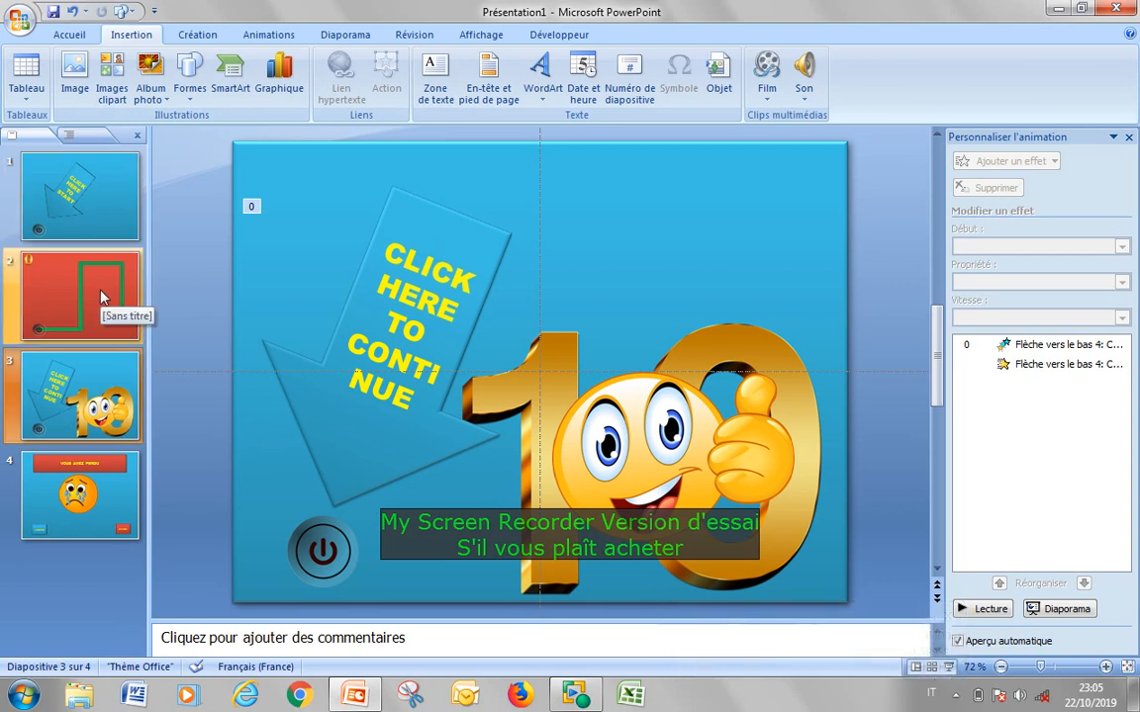
pyautogui.click(101, 292)
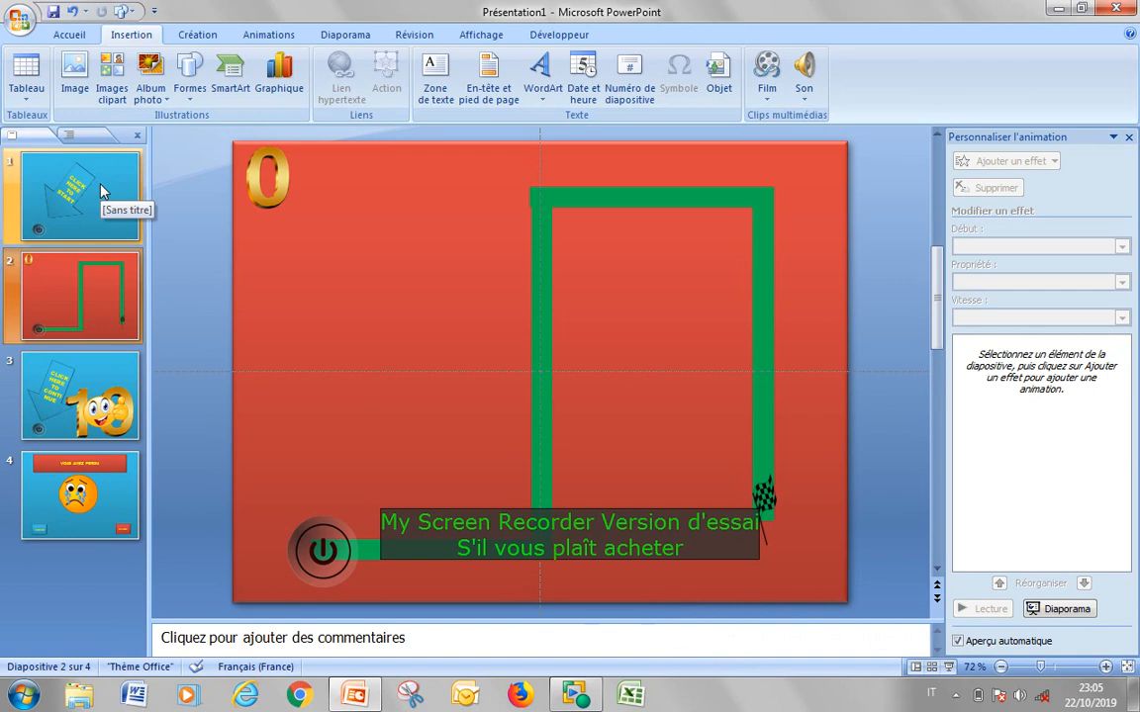
pyautogui.click(112, 391)
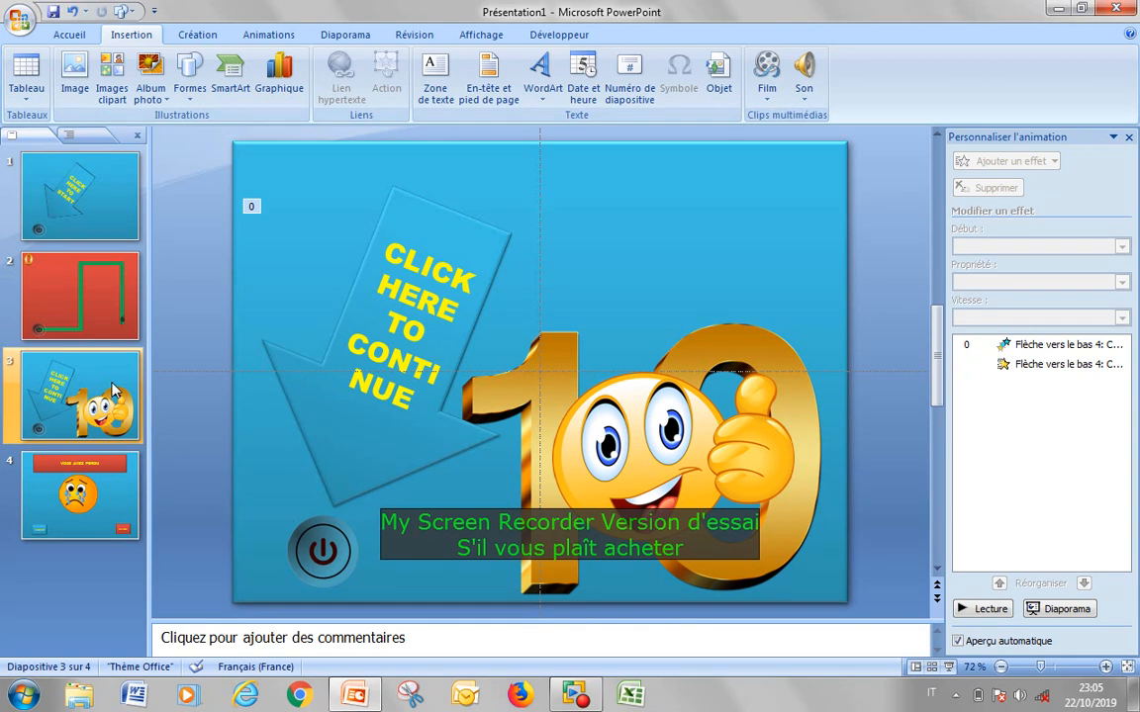
pyautogui.hotkey('ctrl', 'm')
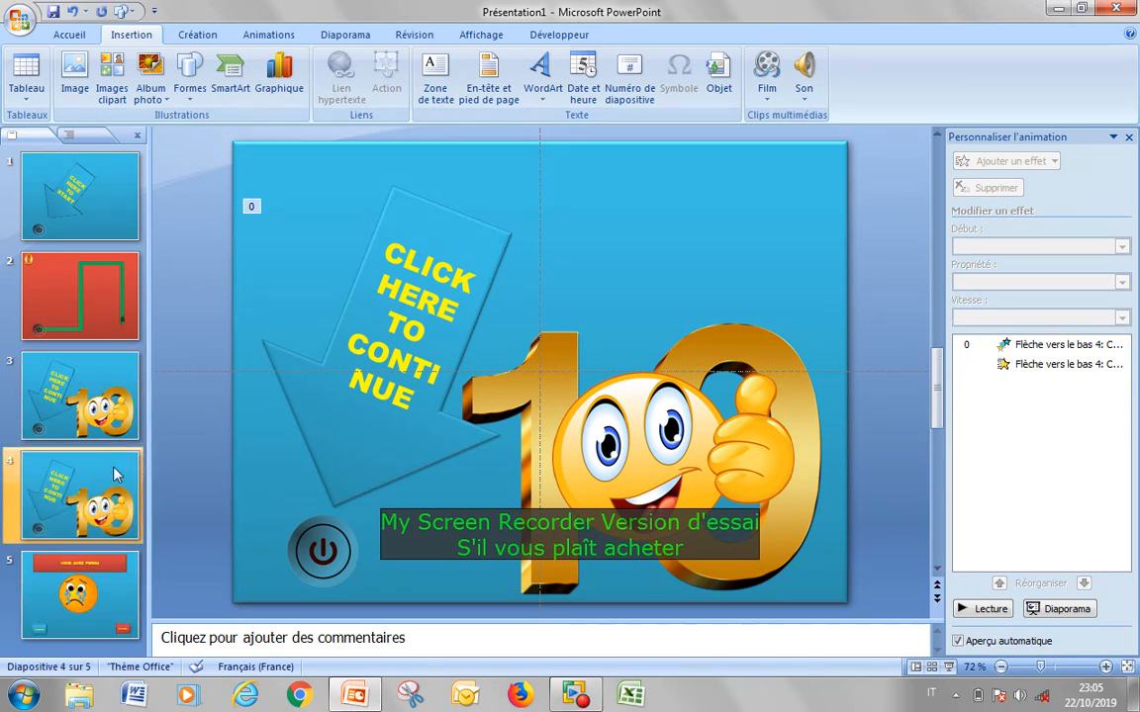
# Step: Delete the golden digits 1 and 0 around the smiley on slide 3, keeping the arrow and the smiley
pyautogui.click(111, 396)
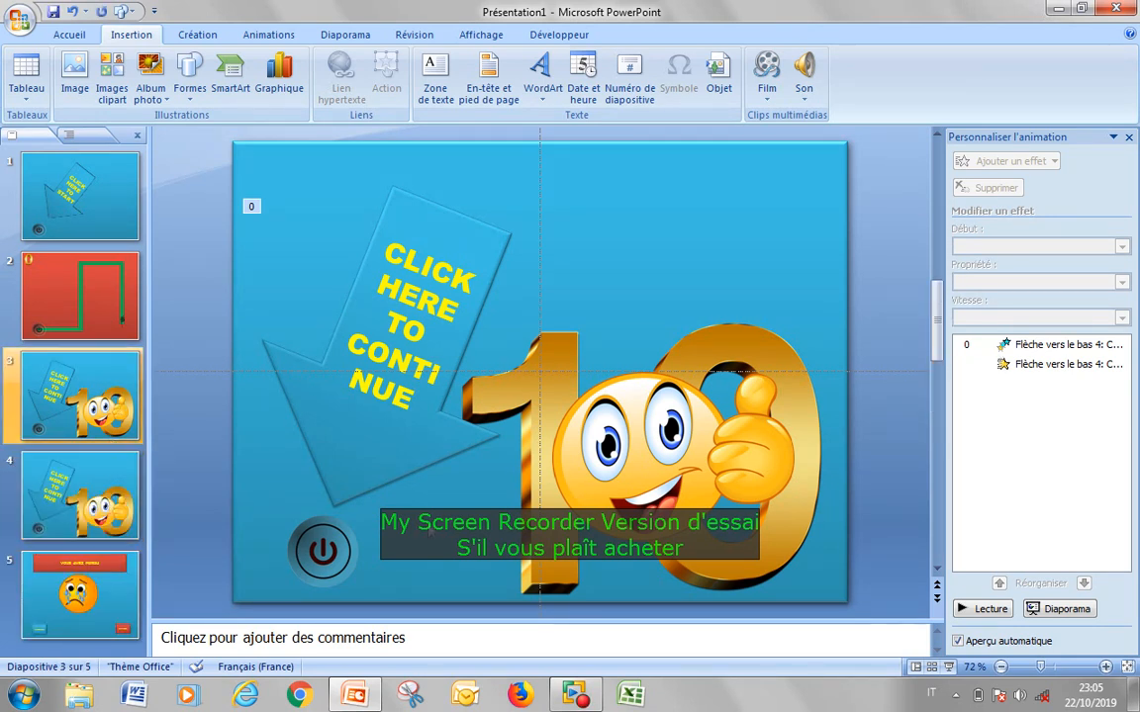
pyautogui.click(557, 537)
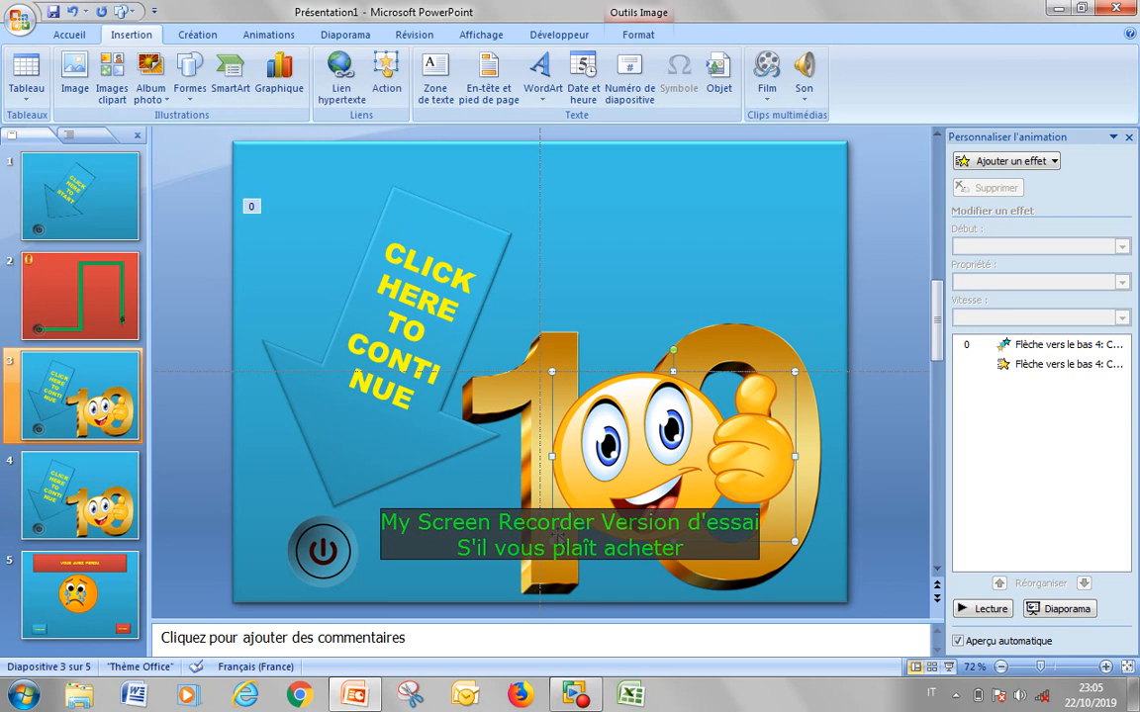
pyautogui.click(535, 540)
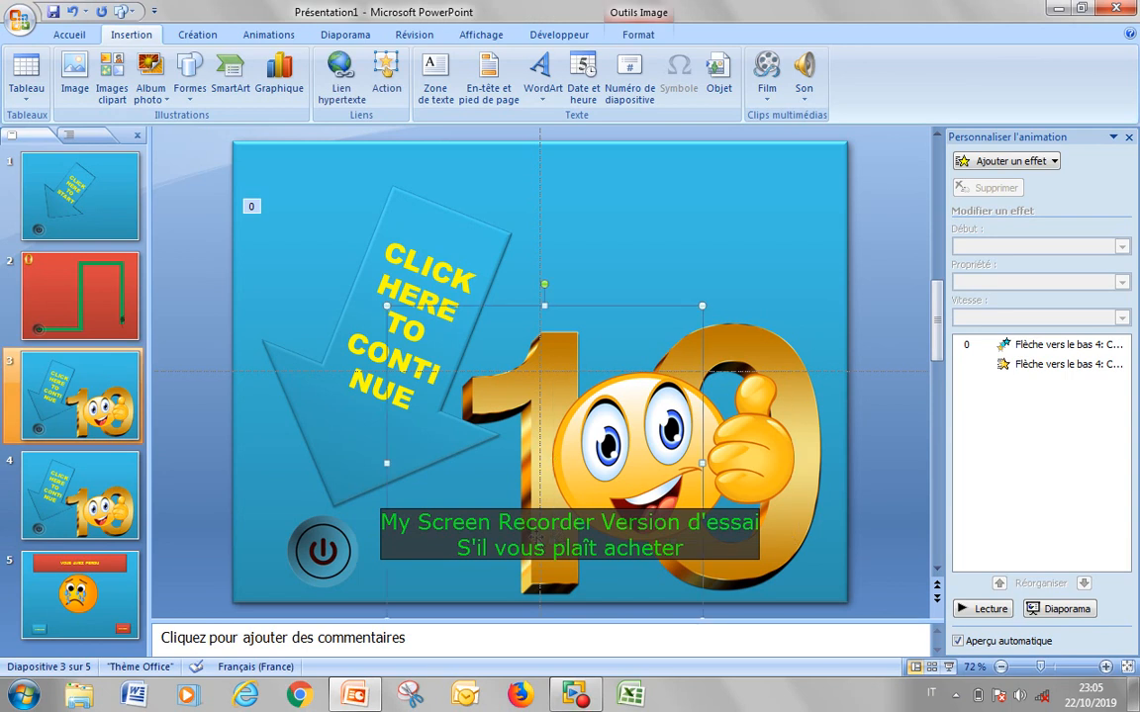
pyautogui.press('Delete')
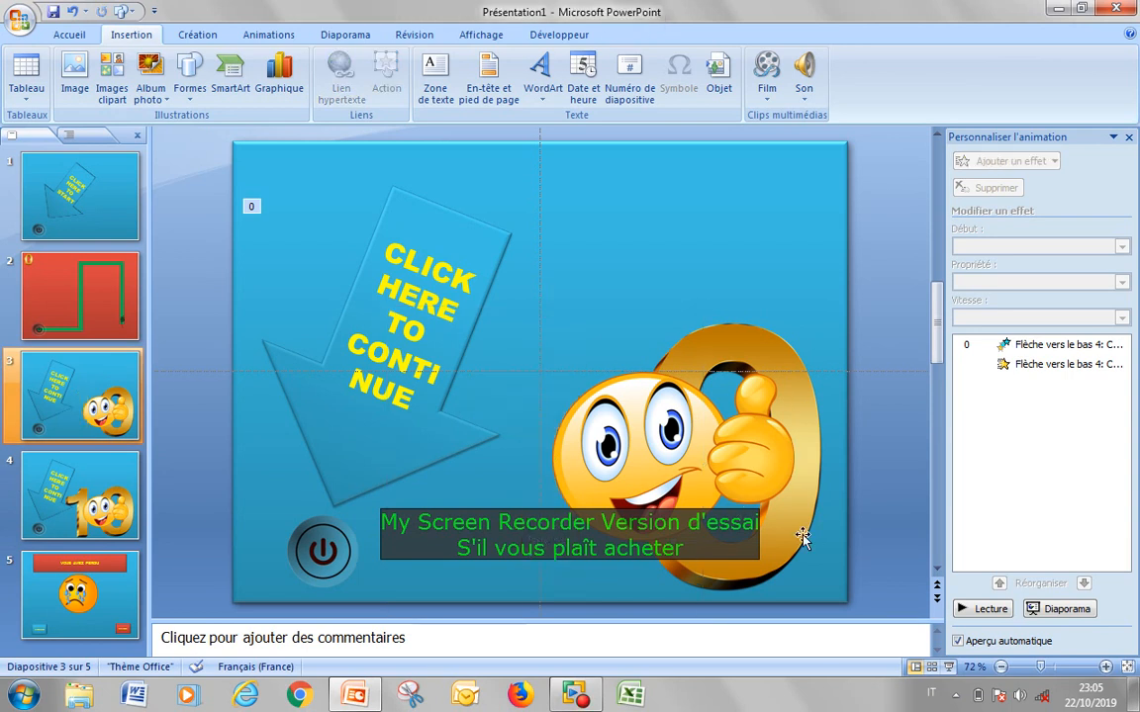
pyautogui.click(801, 536)
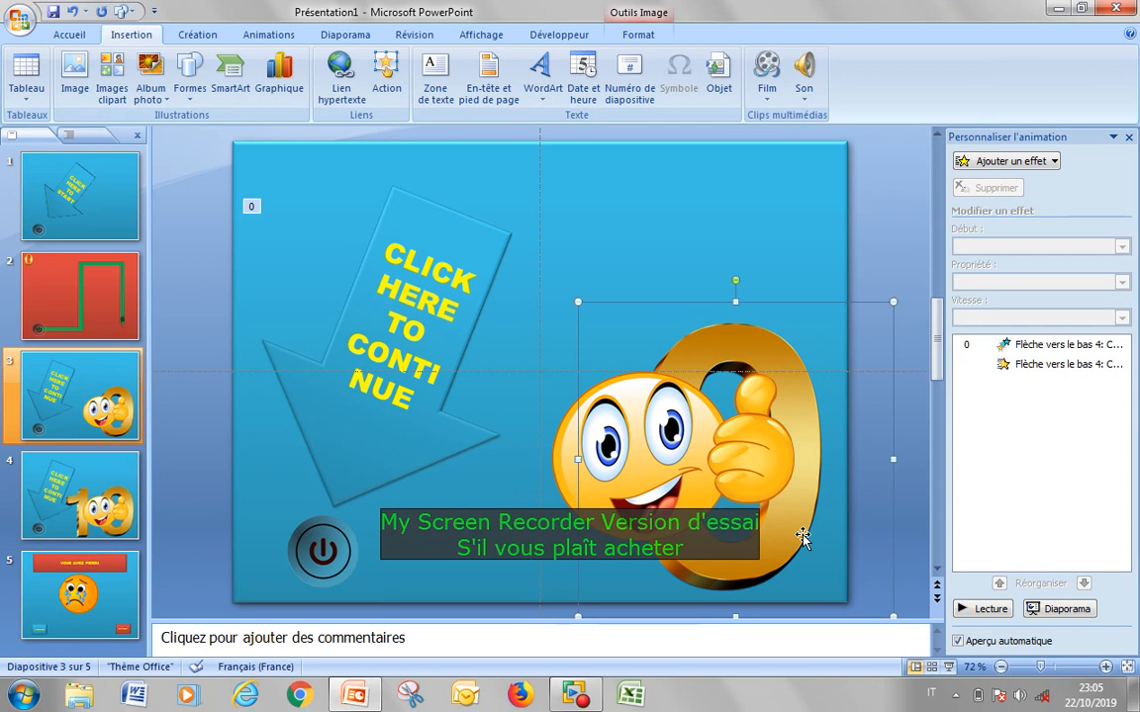
pyautogui.press('Delete')
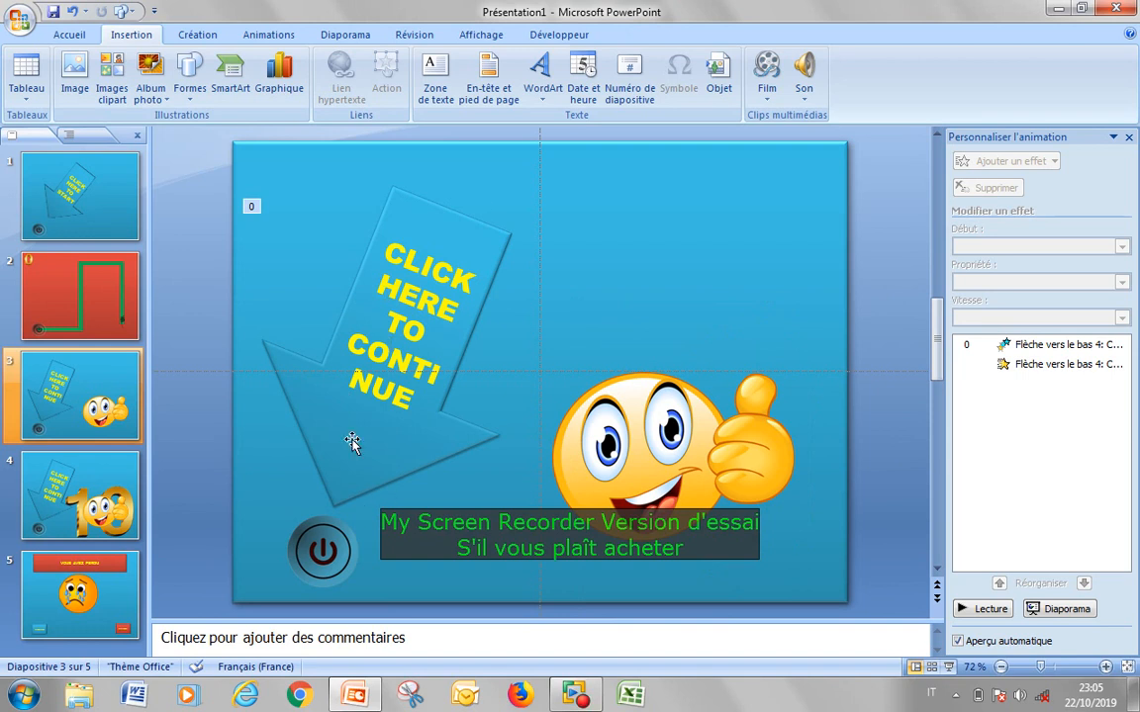
# Step: Copy the red maze slide 2 and paste it directly after slide 3
pyautogui.click(340, 550)
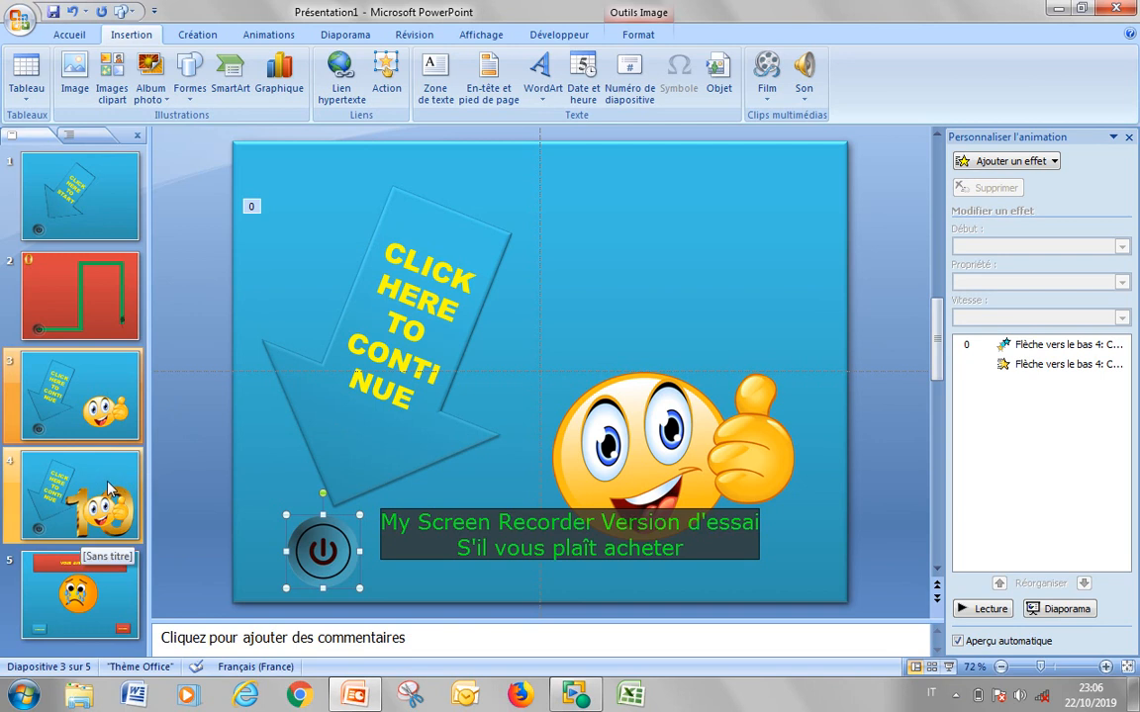
pyautogui.click(111, 291)
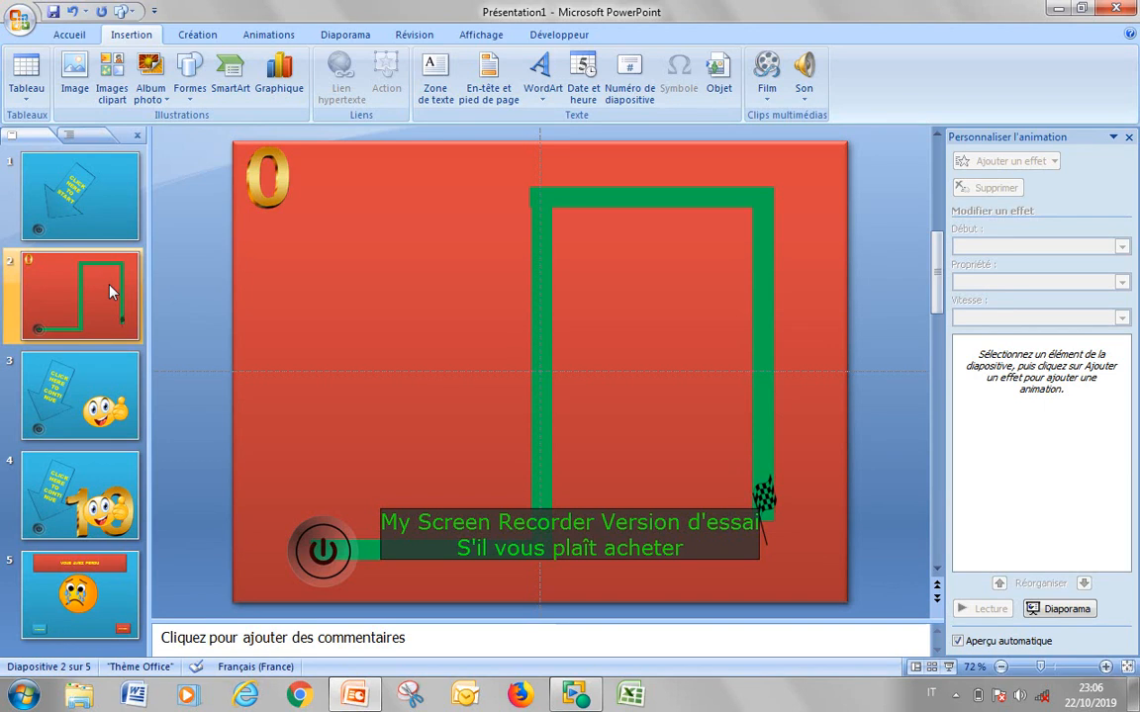
pyautogui.click(104, 405)
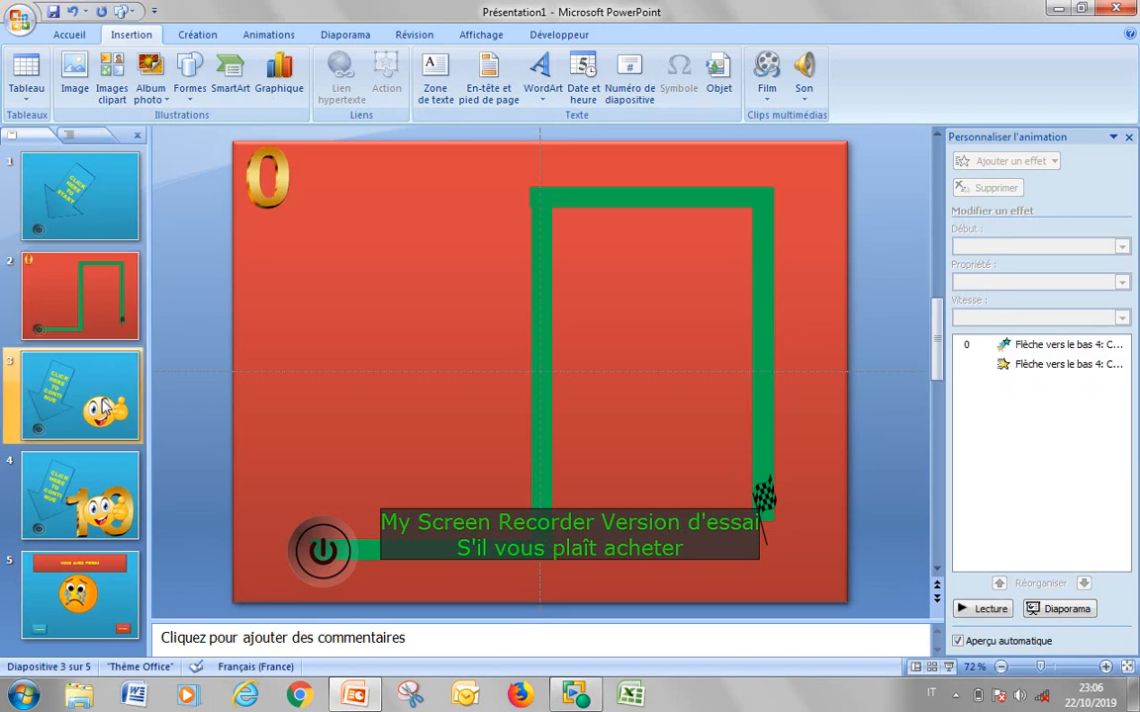
pyautogui.hotkey('ctrl', 'v')
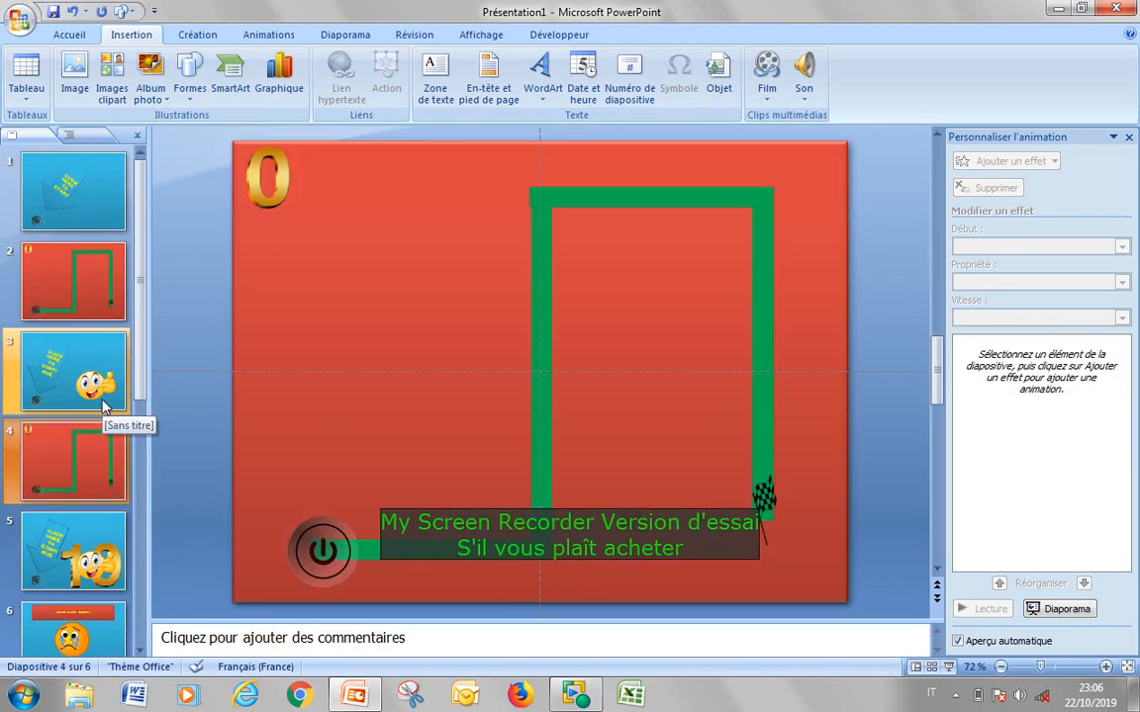
# Step: On slide 4, duplicate the middle vertical green bar and place the copy upright between the power button and the original bar
pyautogui.click(81, 364)
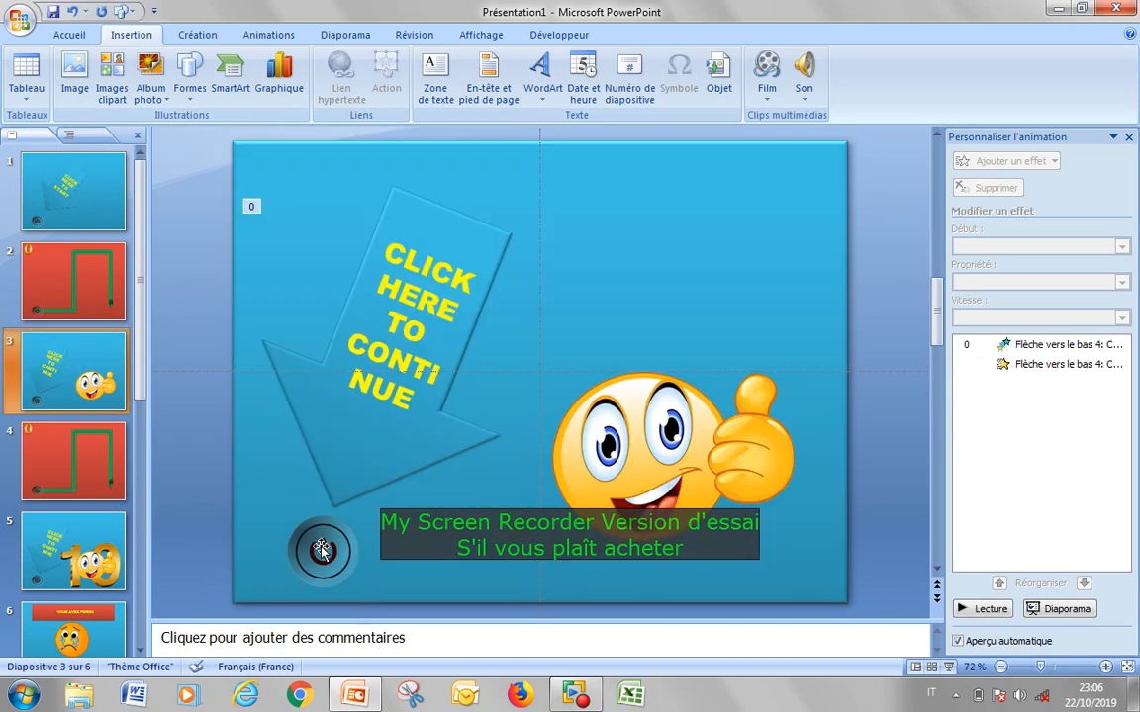
pyautogui.click(323, 546)
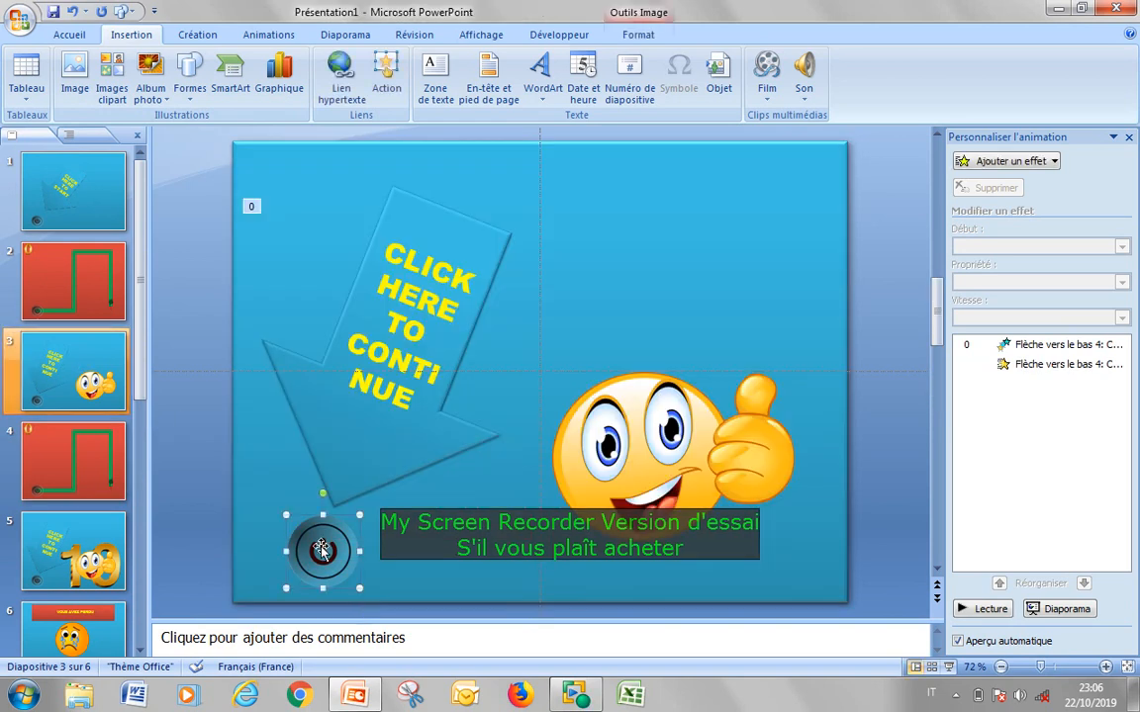
pyautogui.click(82, 479)
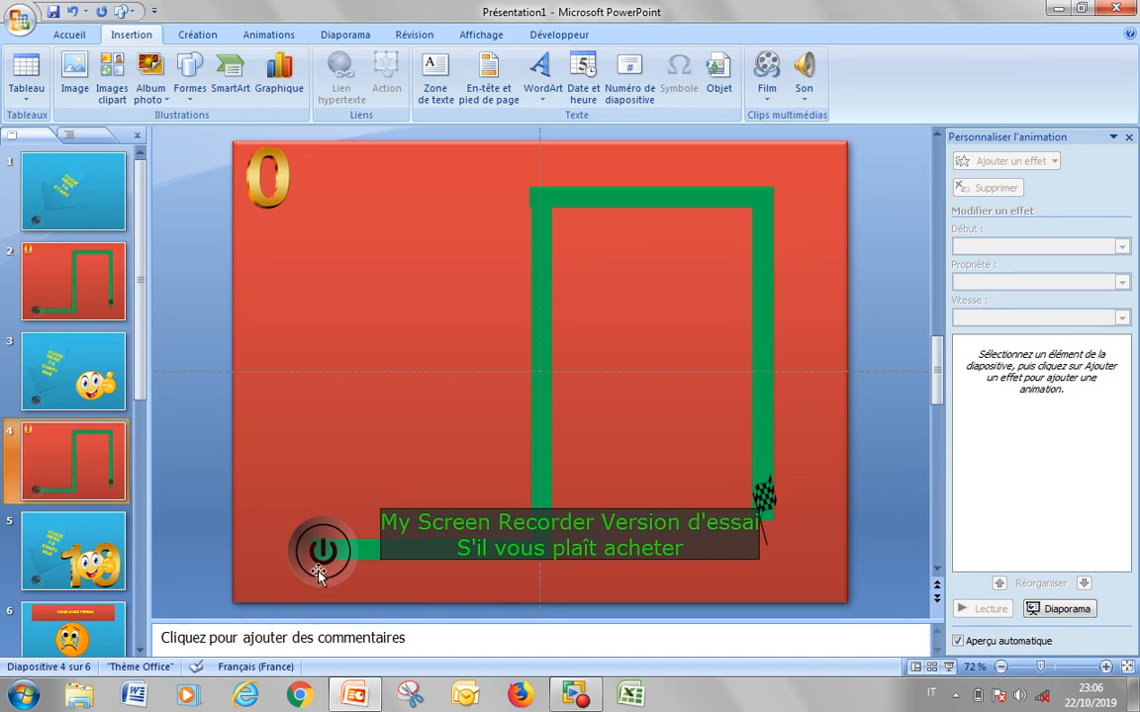
pyautogui.click(542, 507)
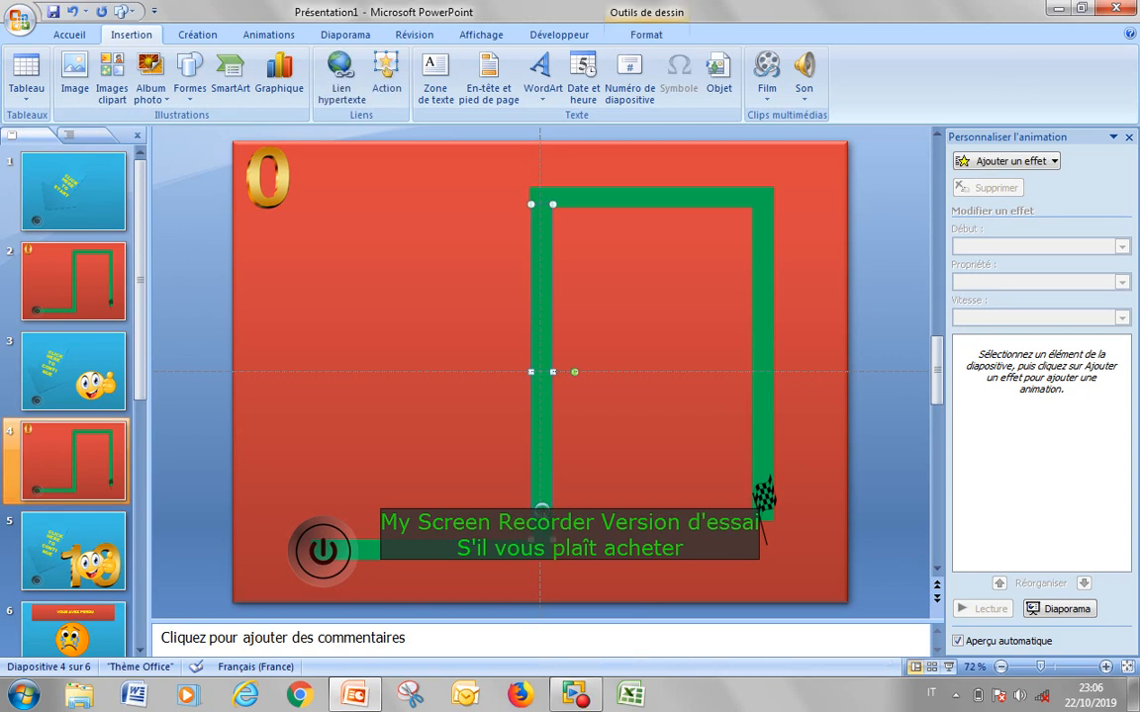
pyautogui.hotkey('ctrl', 'd')
pyautogui.moveTo(557, 484); pyautogui.dragTo(393, 478)
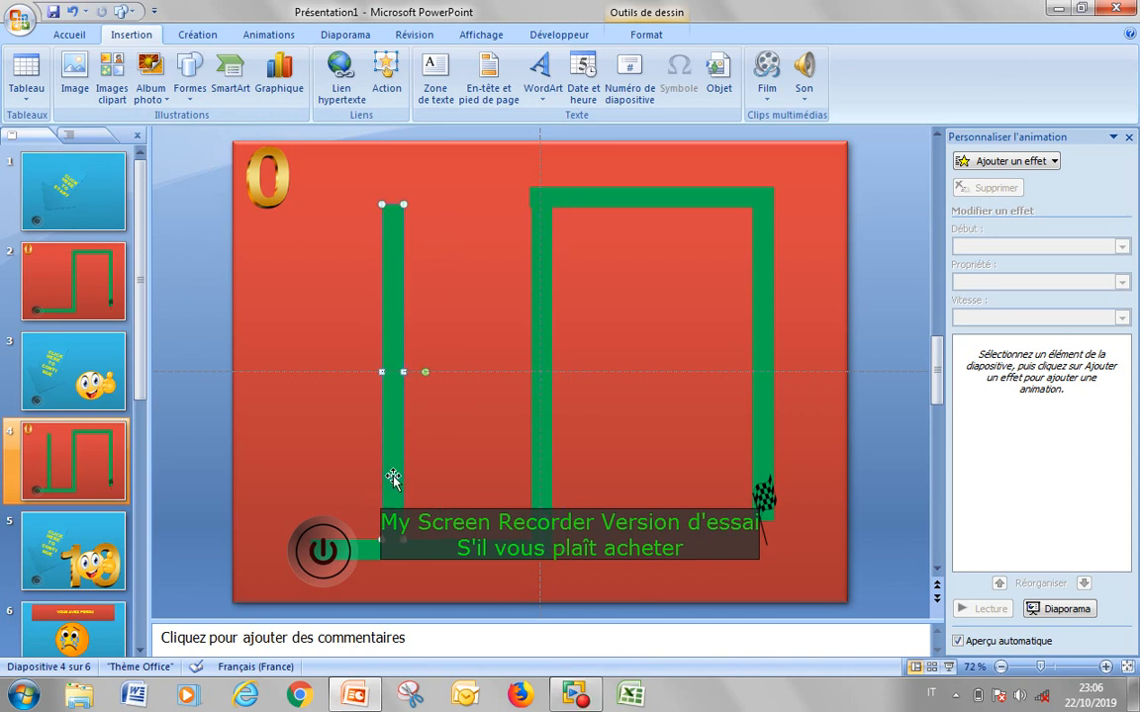
# Step: Duplicate the top horizontal green bar and align the copy level with it, extending the path over the new vertical bar
pyautogui.click(650, 205)
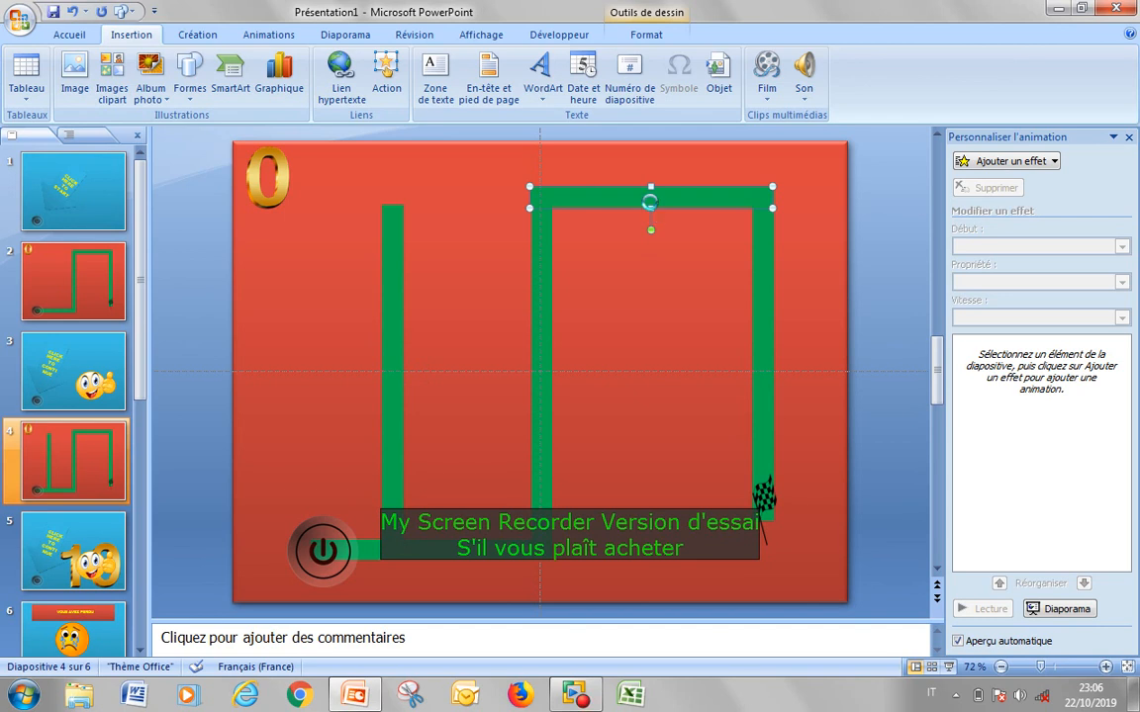
pyautogui.moveTo(649, 202); pyautogui.dragTo(488, 204)
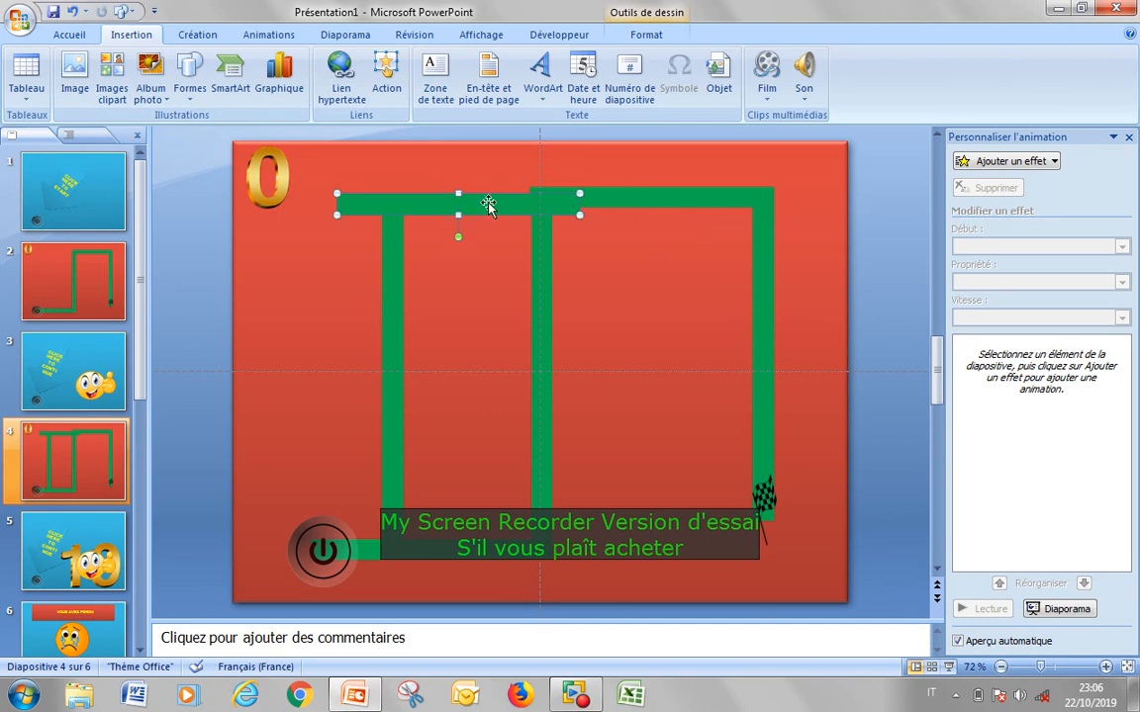
pyautogui.press('Up')
pyautogui.press('Up')
pyautogui.press('Up')
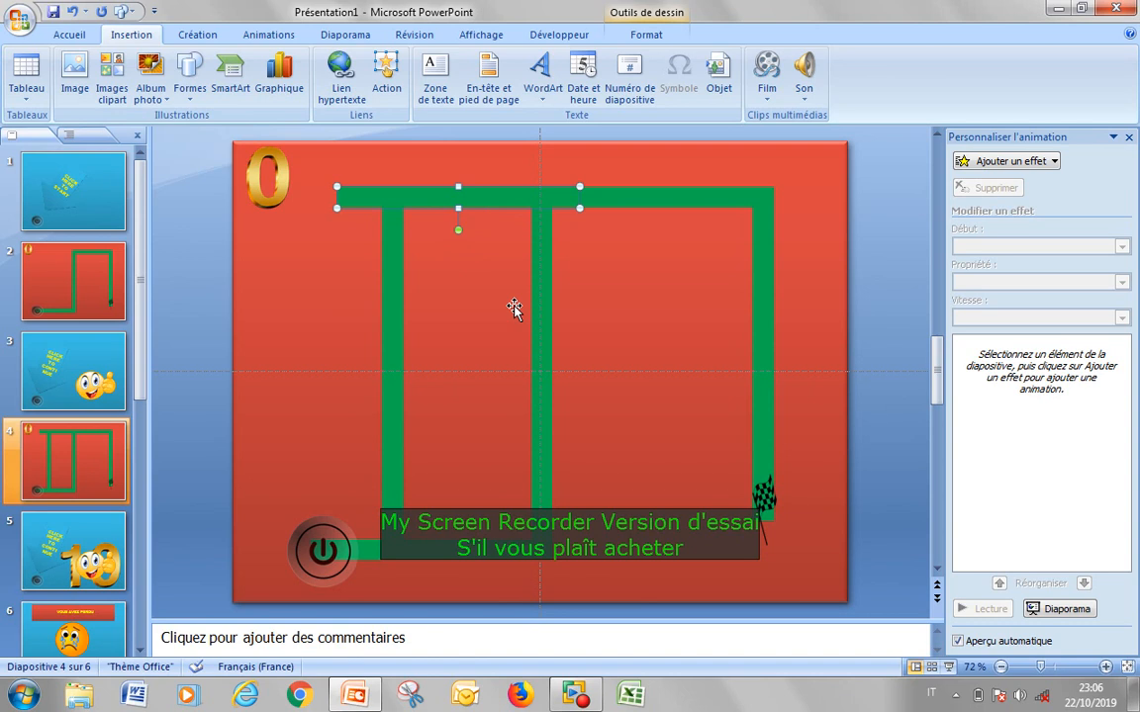
# Step: Draw a small rectangle about 0.86 cm high and 1.11 cm wide across the top green bar, between the first two vertical bars
pyautogui.click(547, 319)
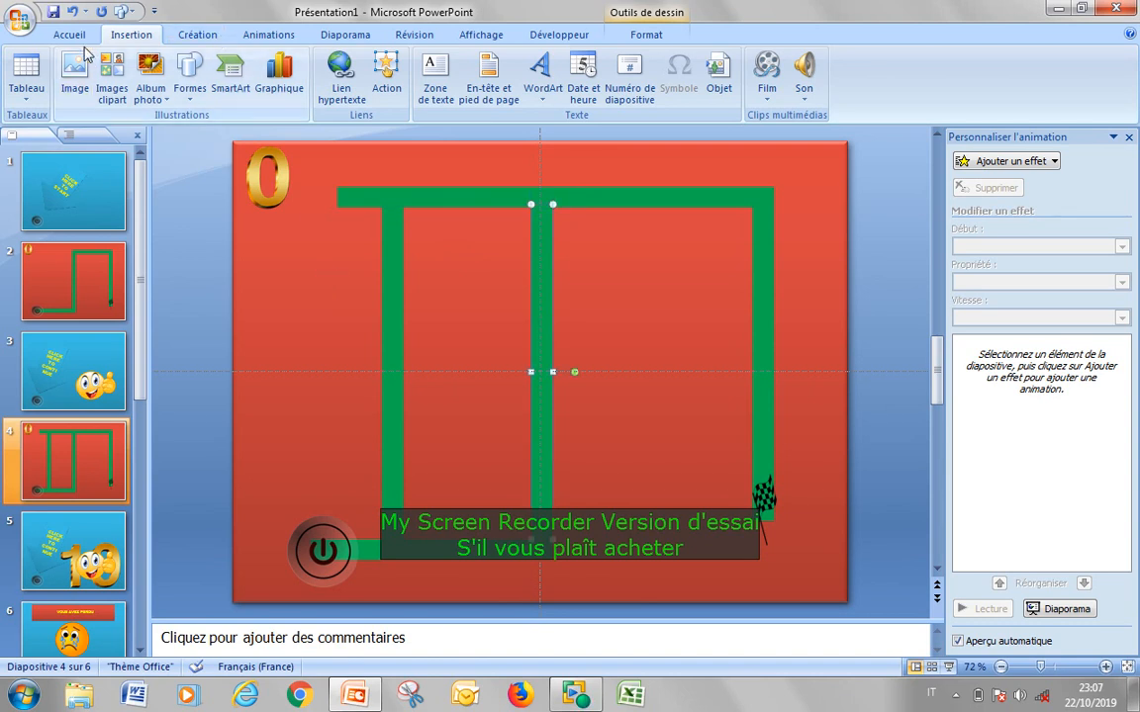
pyautogui.click(190, 94)
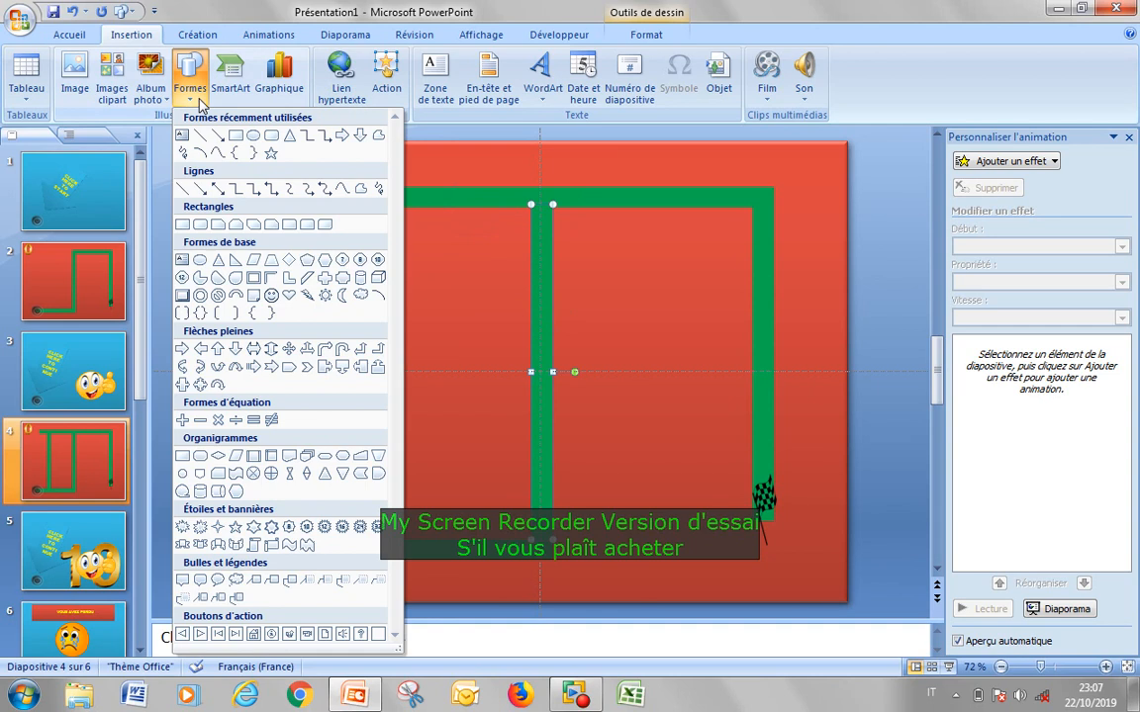
pyautogui.click(237, 137)
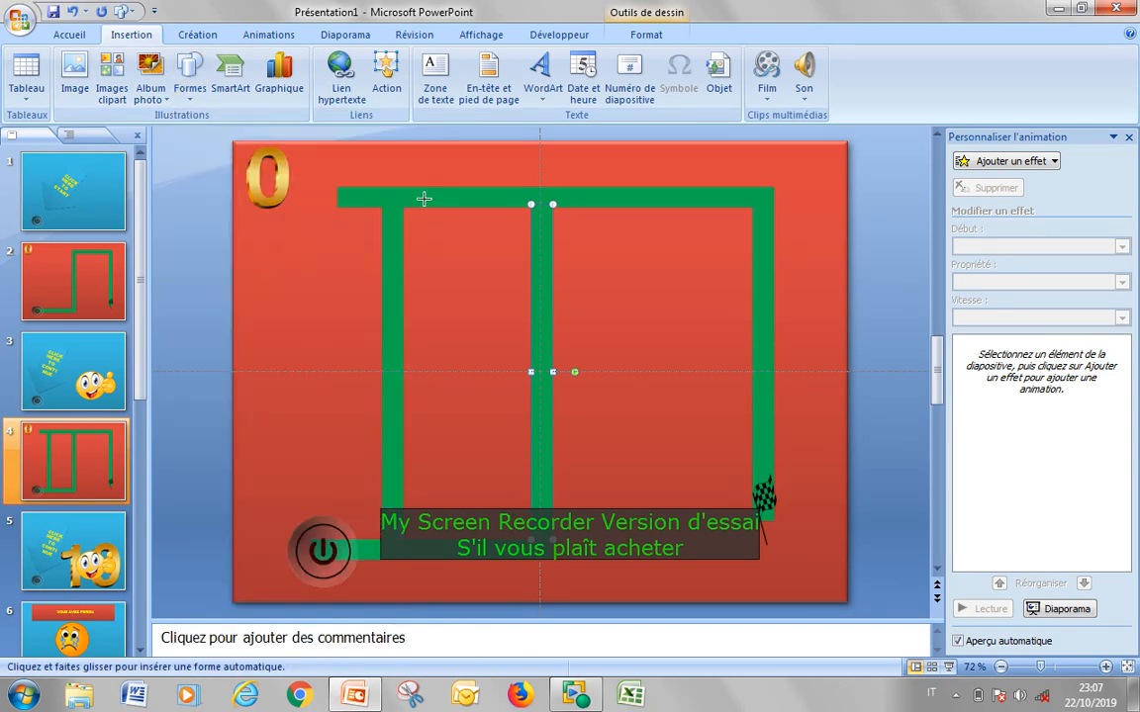
pyautogui.moveTo(419, 186); pyautogui.dragTo(449, 207)
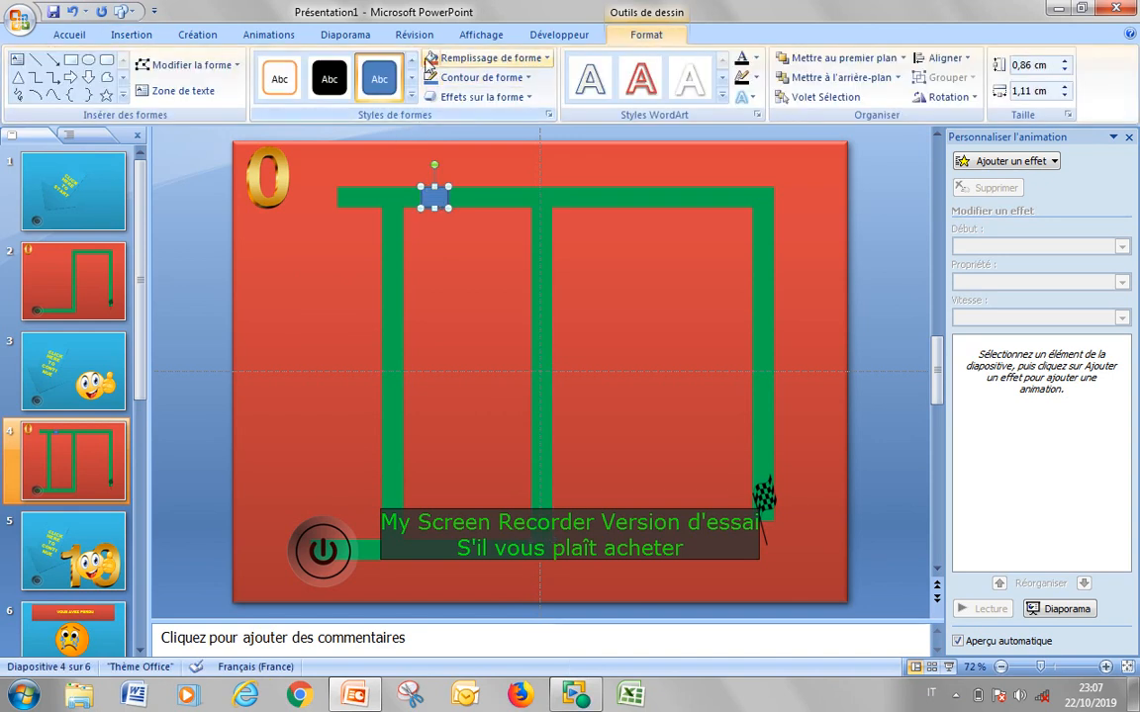
# Step: Fill the small rectangle with red and give it a dark red outline
pyautogui.click(457, 59)
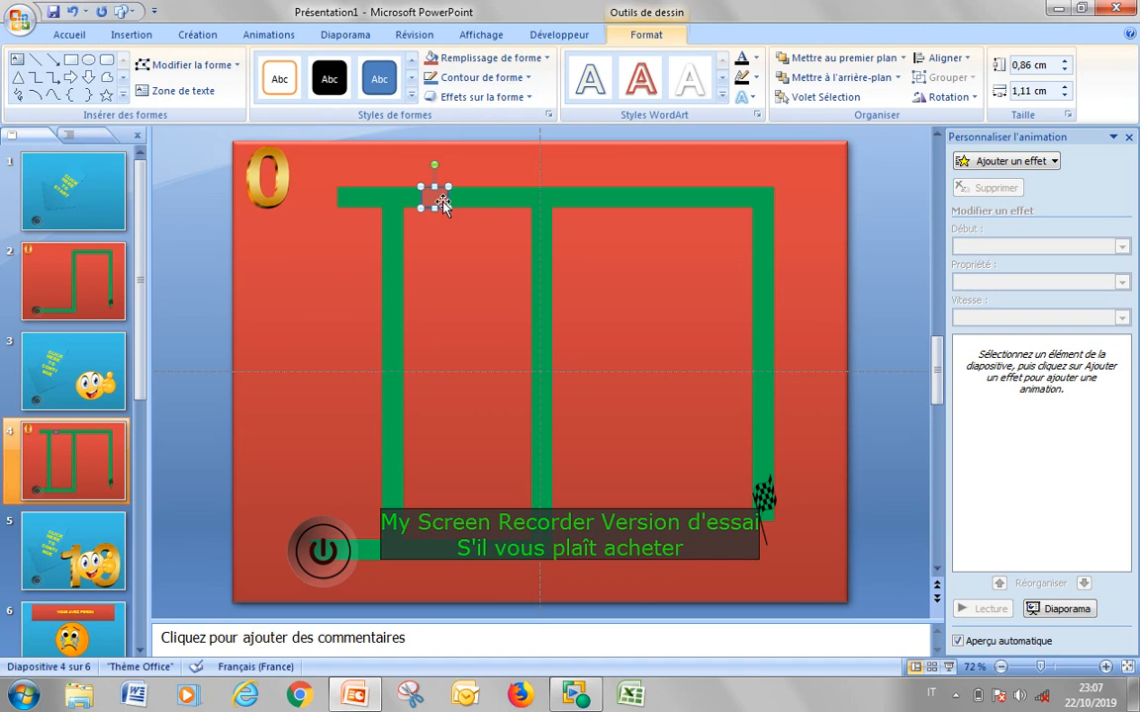
pyautogui.click(531, 79)
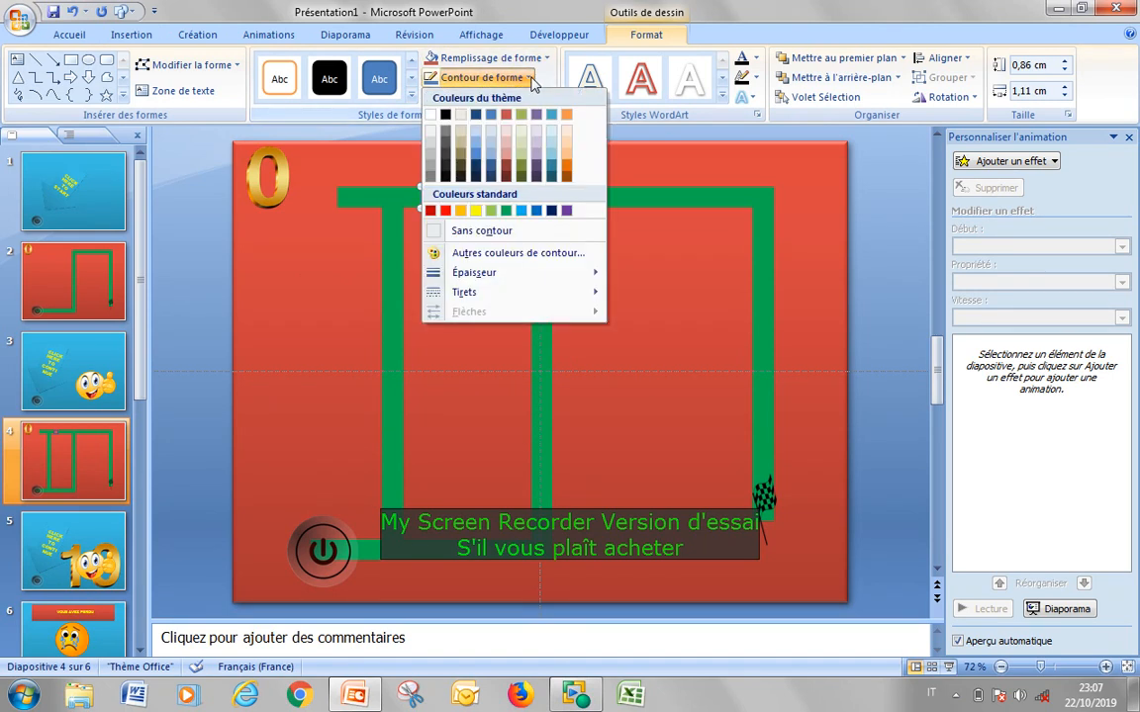
pyautogui.click(433, 211)
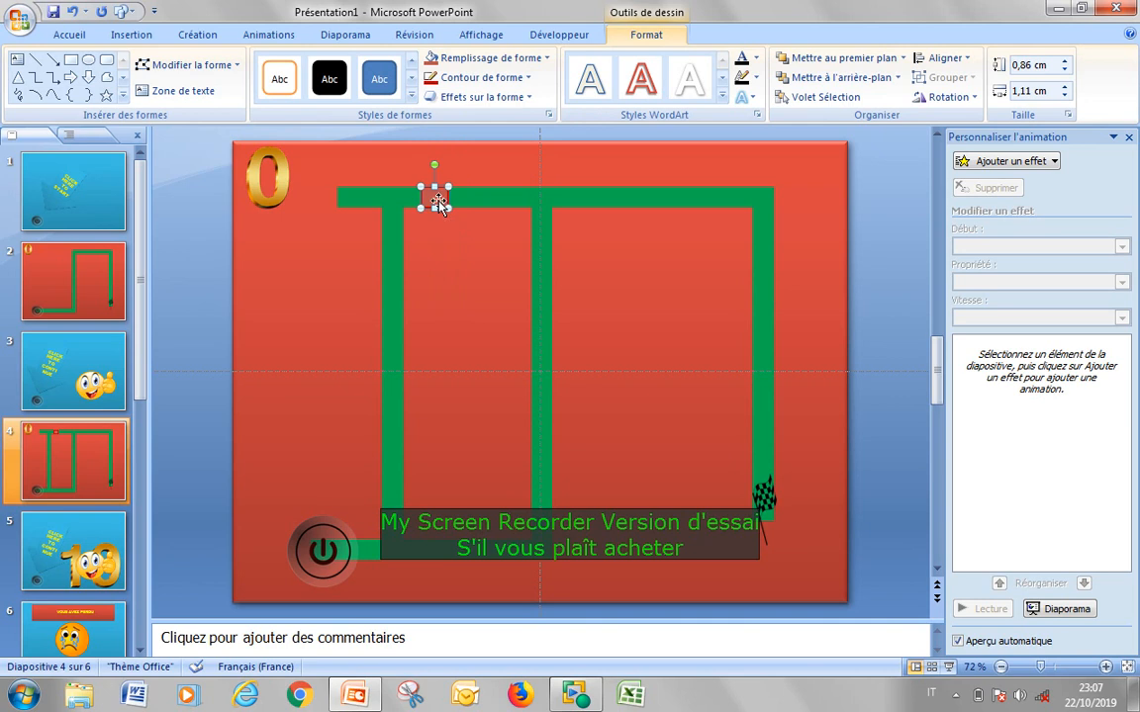
# Step: Give the small red block a mouse-over action that hyperlinks to Dernière diapositive
pyautogui.click(129, 36)
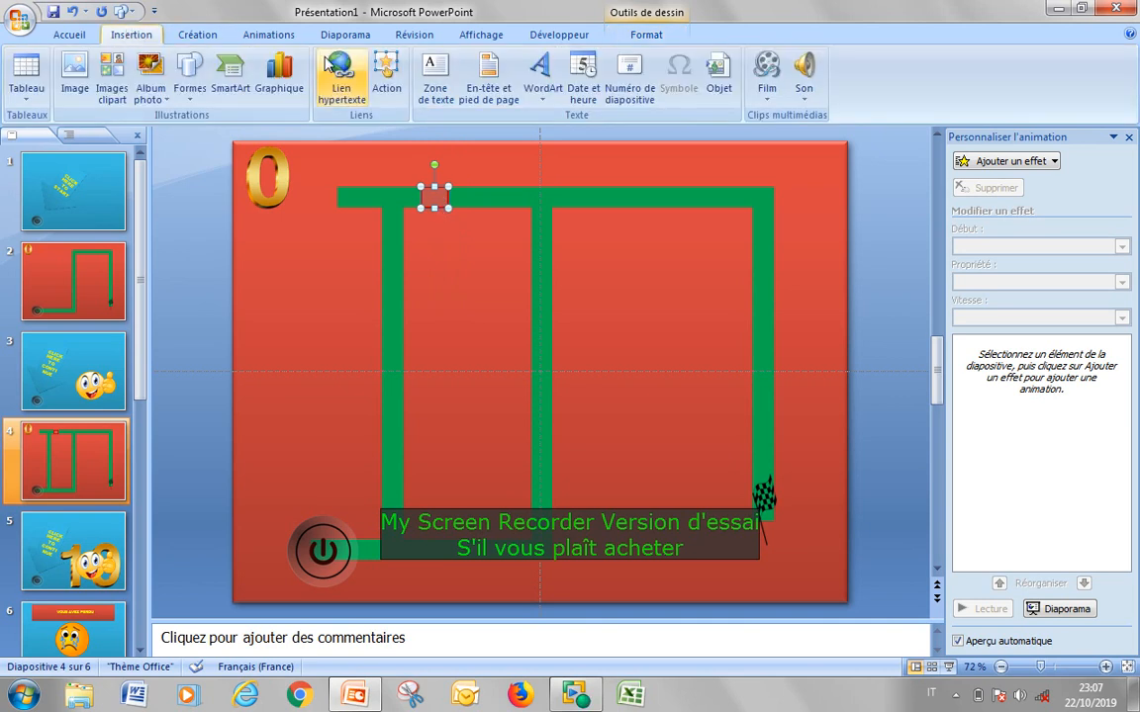
pyautogui.click(386, 79)
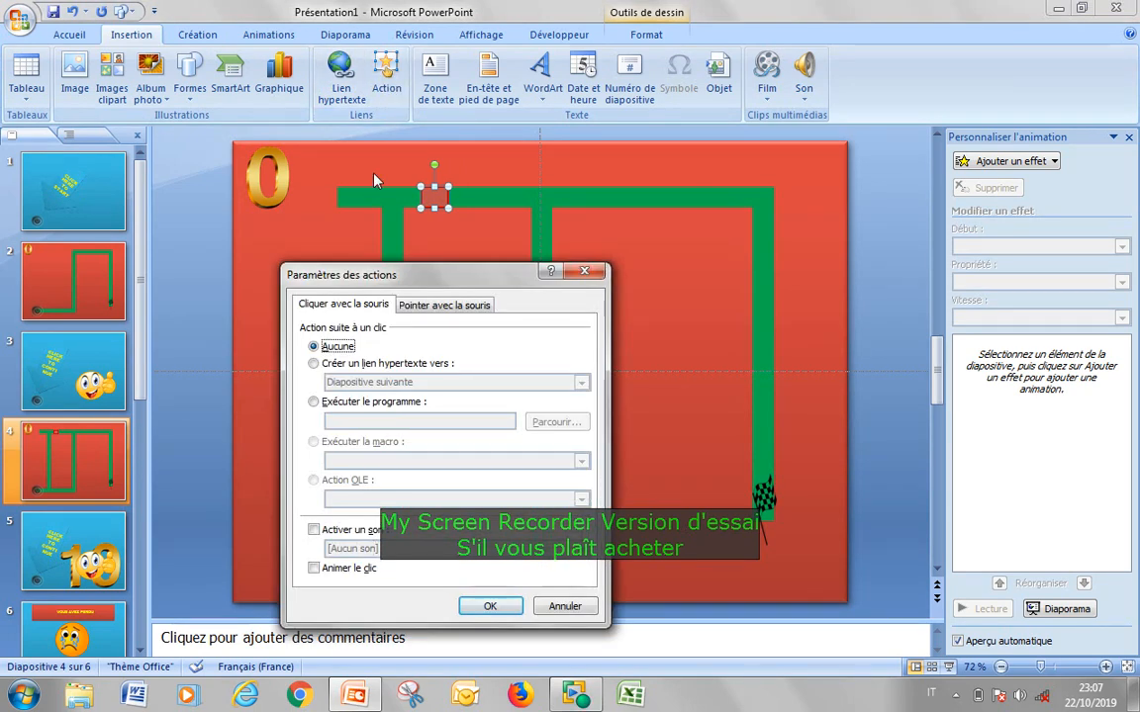
pyautogui.click(475, 305)
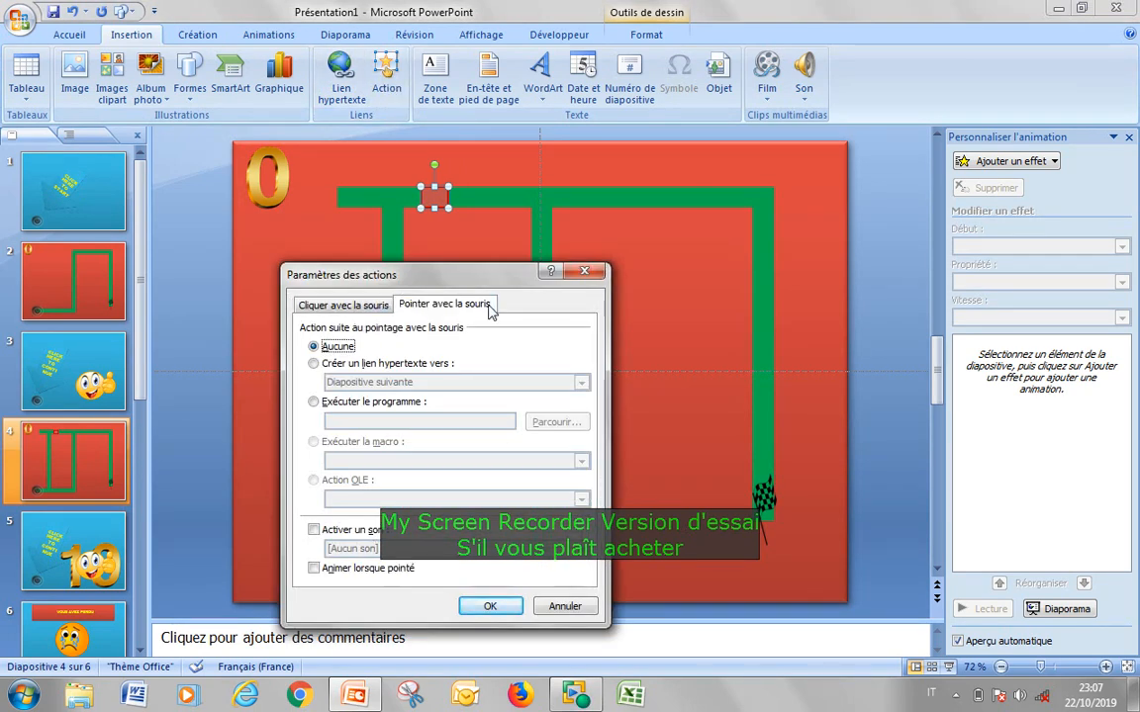
pyautogui.click(313, 364)
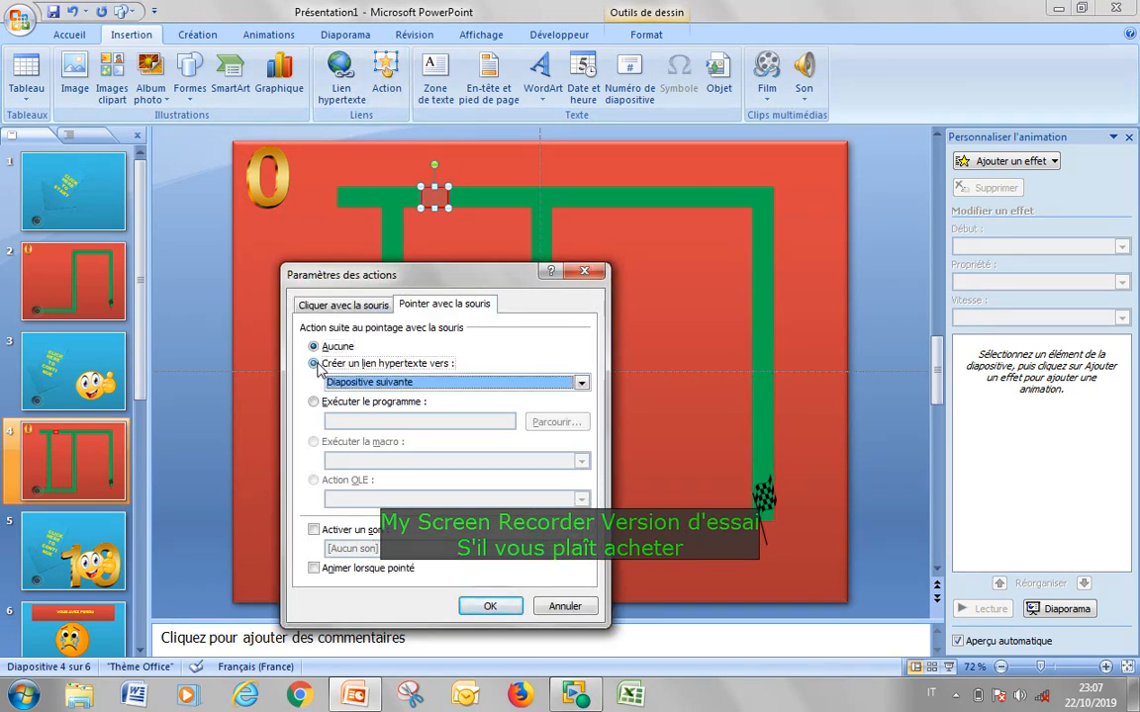
pyautogui.click(361, 383)
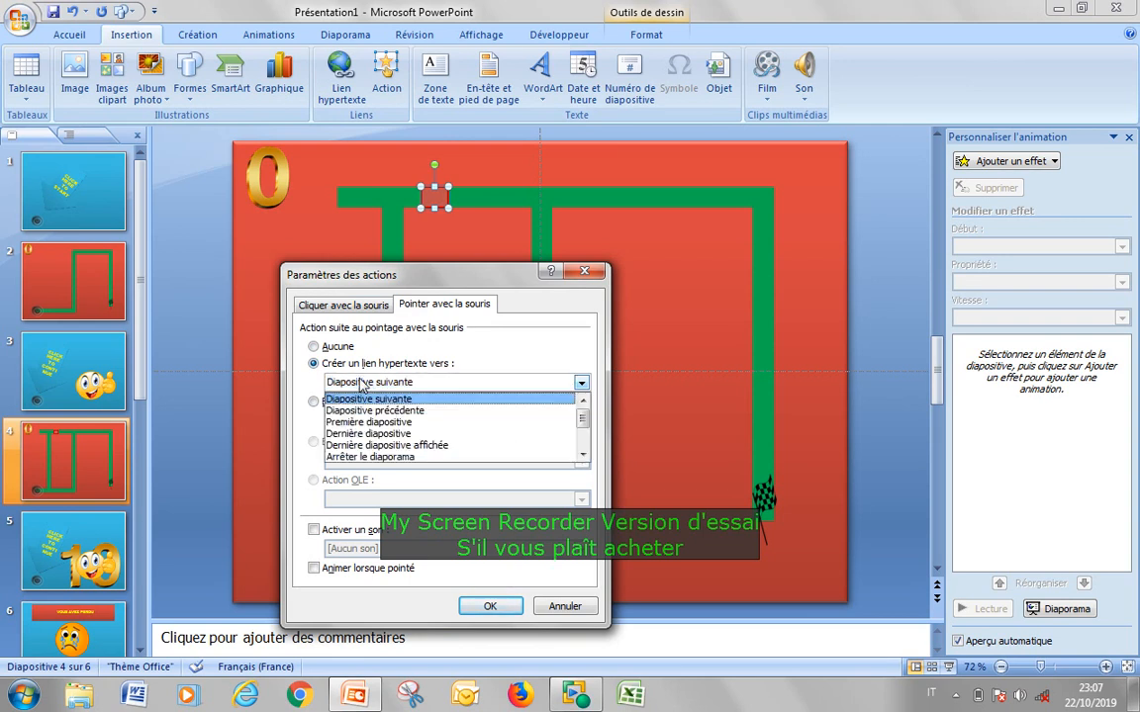
pyautogui.click(369, 433)
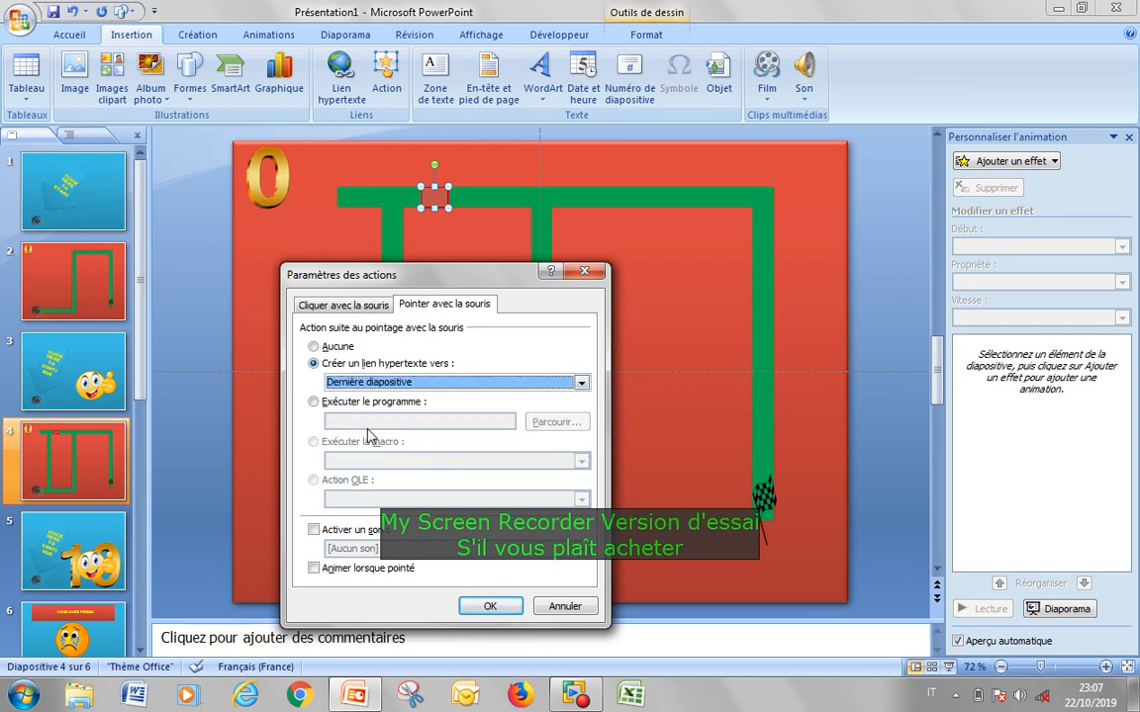
pyautogui.click(483, 605)
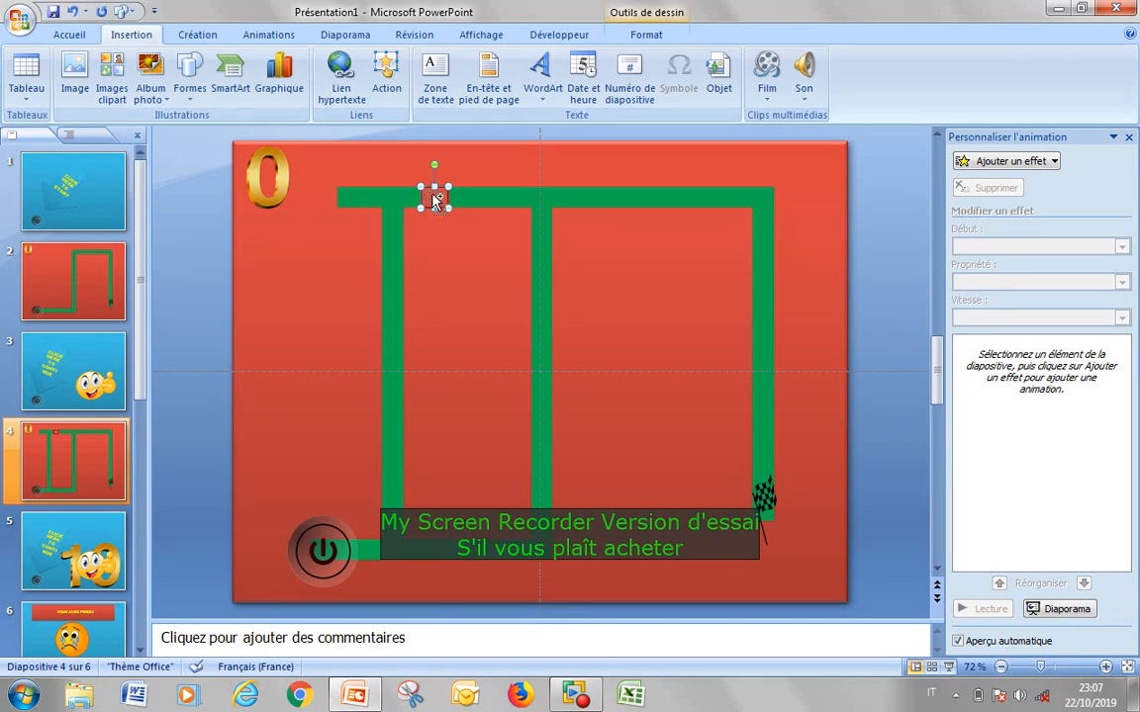
# Step: Copy the red block onto the top green bar between the middle and last vertical bars, aligned with the bar
pyautogui.moveTo(433, 198); pyautogui.dragTo(638, 205)
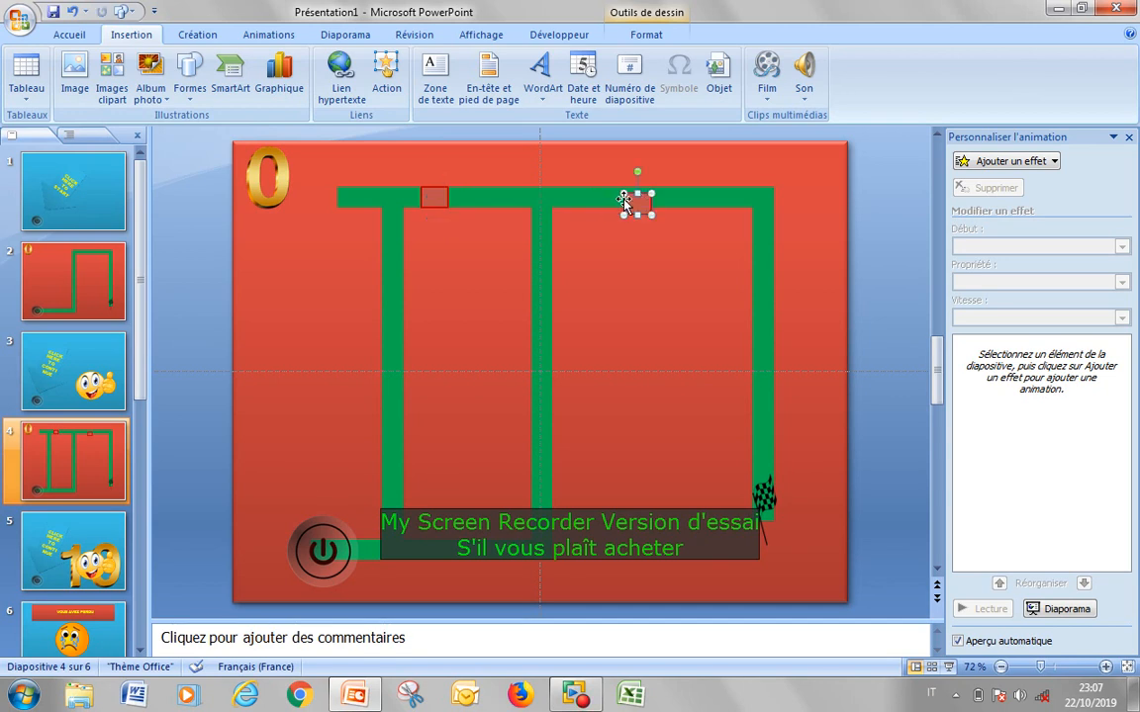
pyautogui.press('Up')
pyautogui.press('Up')
# Step: Duplicate the top green bar above the flag and place the copy just below it, joining the middle and last vertical bars
pyautogui.click(578, 198)
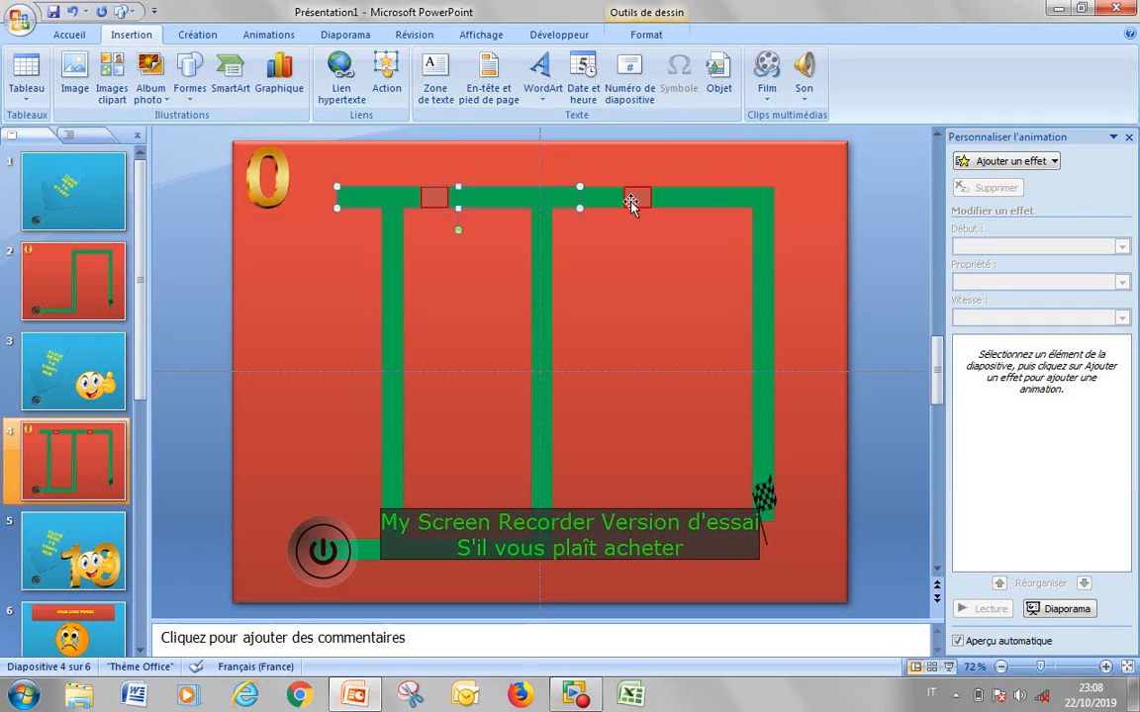
pyautogui.click(683, 196)
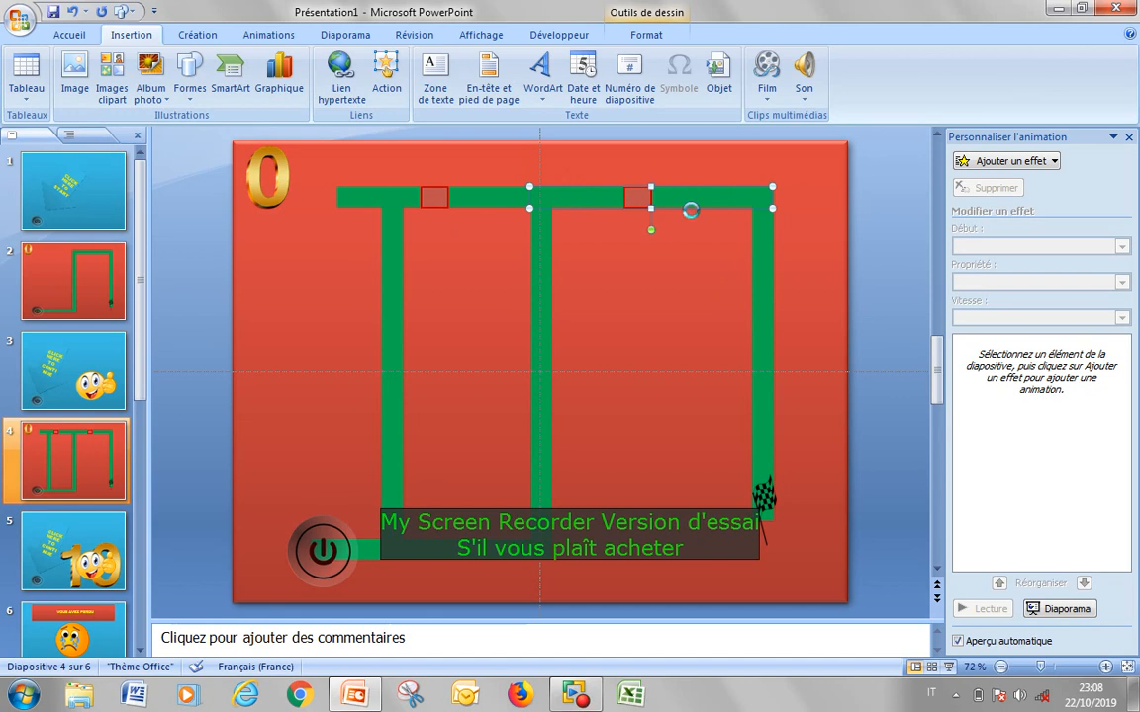
pyautogui.hotkey('ctrl', 'v')
pyautogui.moveTo(702, 204); pyautogui.dragTo(693, 260)
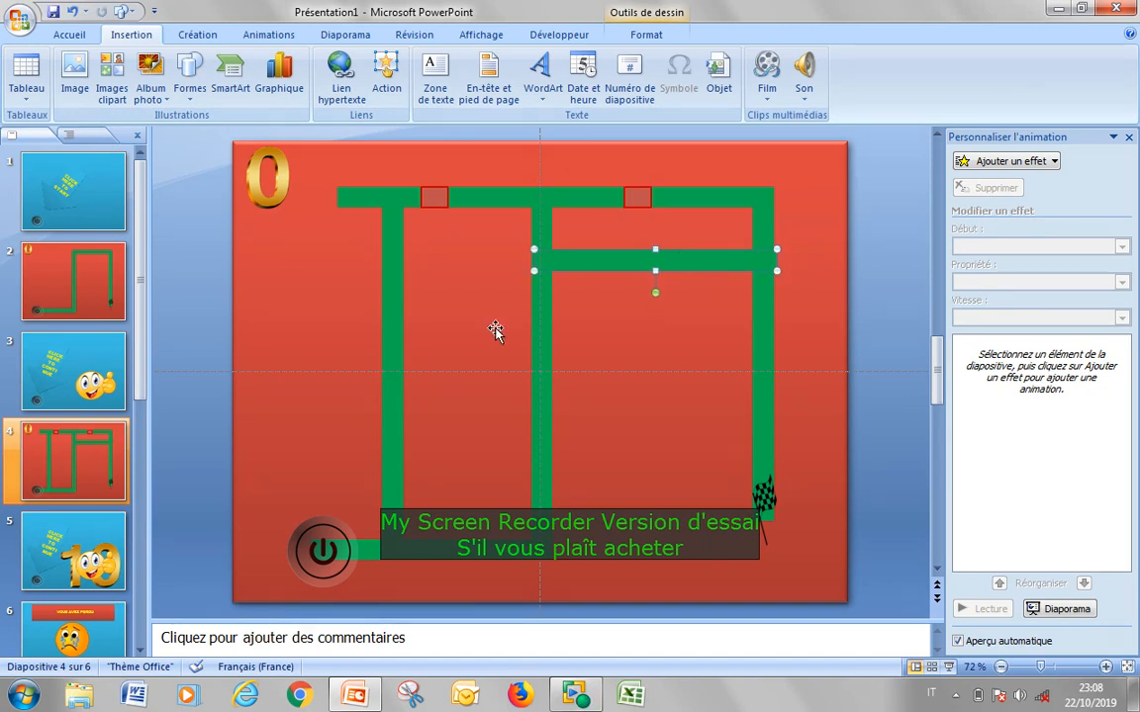
# Step: Move the first red block from the top bar onto the new lower horizontal bar and bring it to the front
pyautogui.click(434, 199)
pyautogui.moveTo(434, 199); pyautogui.dragTo(629, 268)
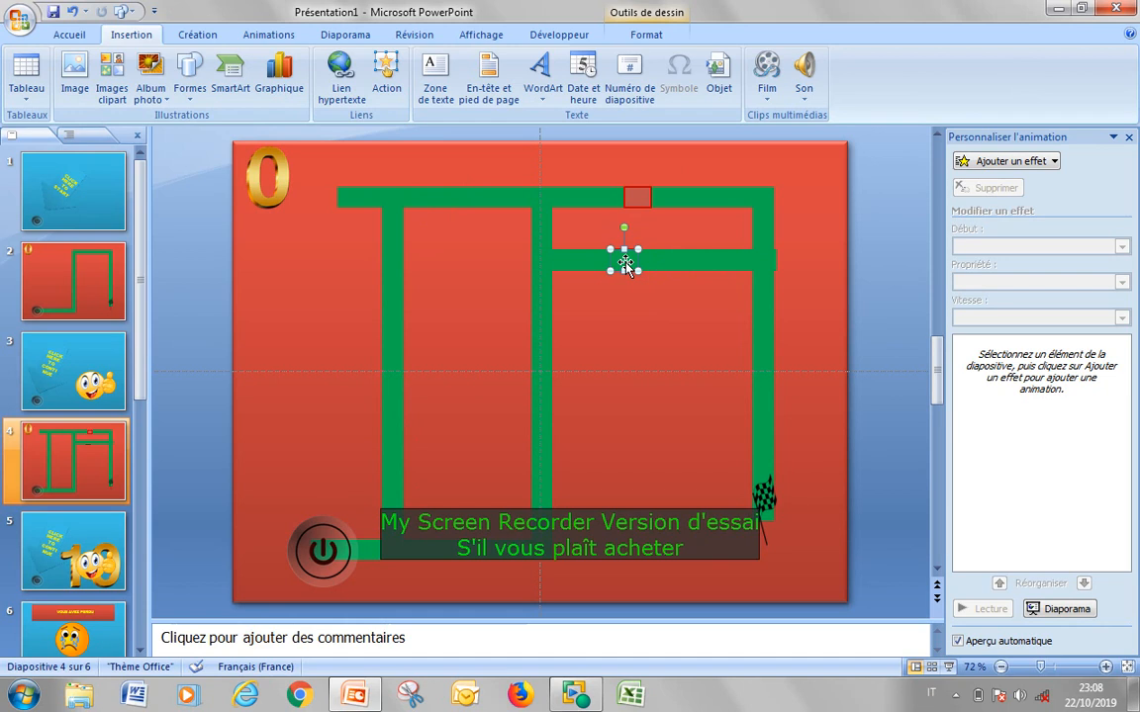
pyautogui.click(648, 37)
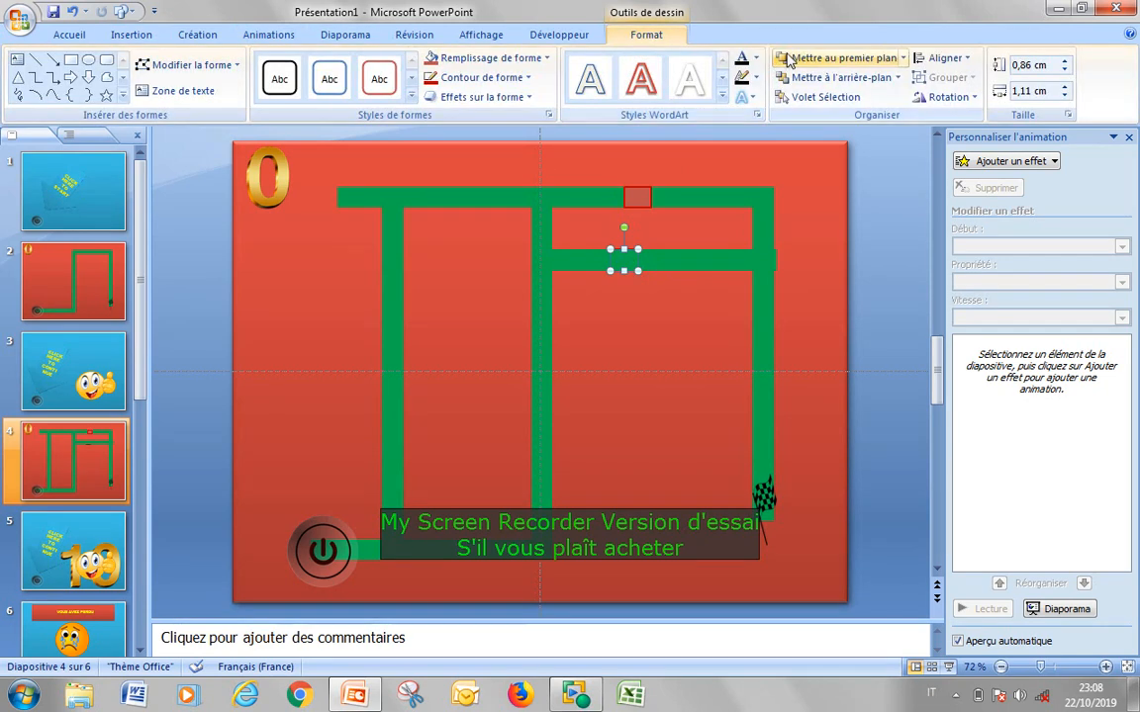
pyautogui.click(790, 59)
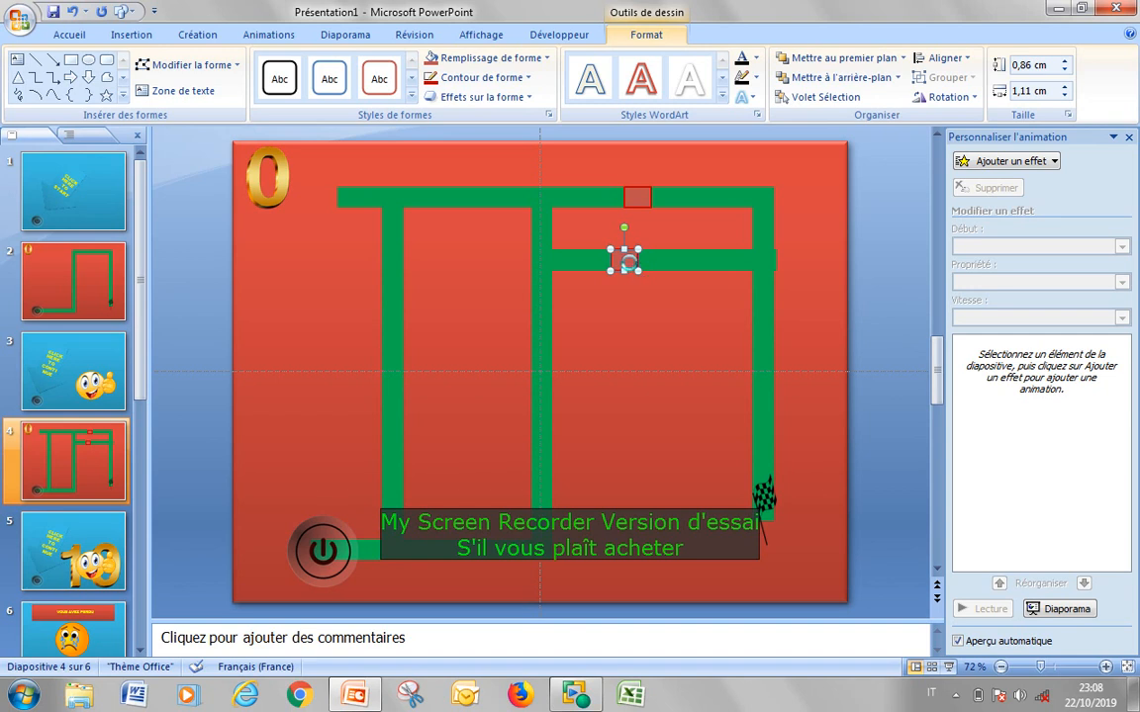
# Step: Duplicate the red block and place the copy on the middle vertical bar, below the lower horizontal bar
pyautogui.hotkey('ctrl', 'v')
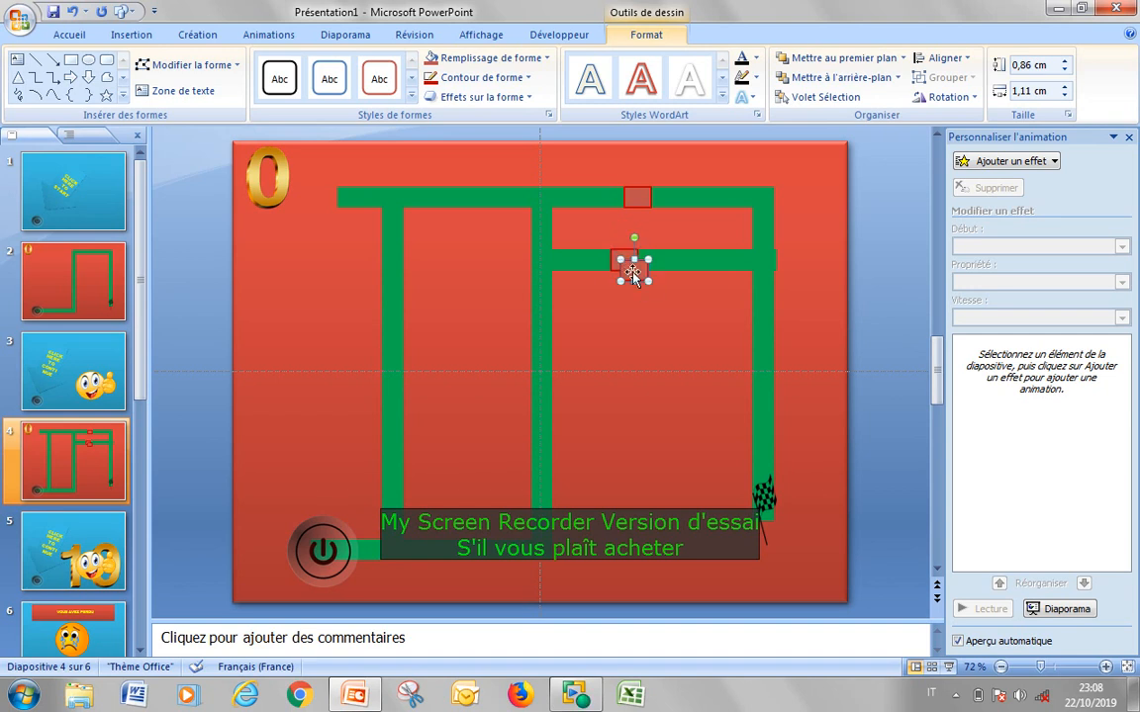
pyautogui.moveTo(632, 271); pyautogui.dragTo(554, 316)
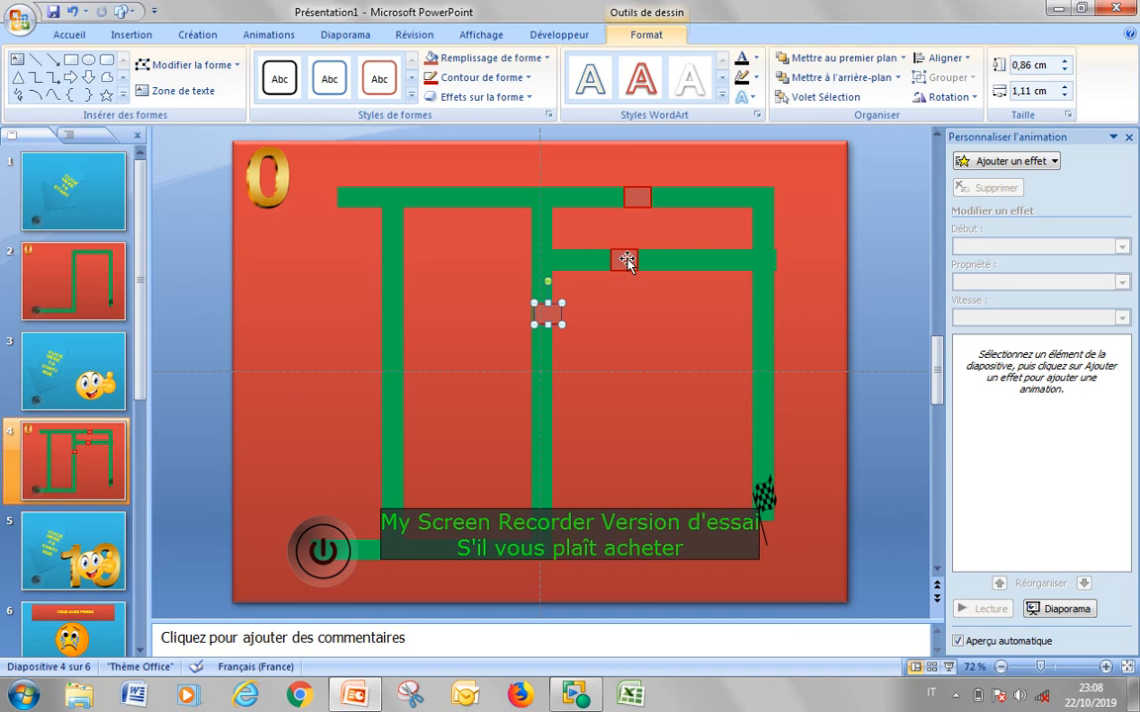
# Step: Nudge the red block on the middle vertical bar slightly left to centre it, and delete the red block from the lower horizontal bar
pyautogui.moveTo(627, 260); pyautogui.dragTo(718, 255)
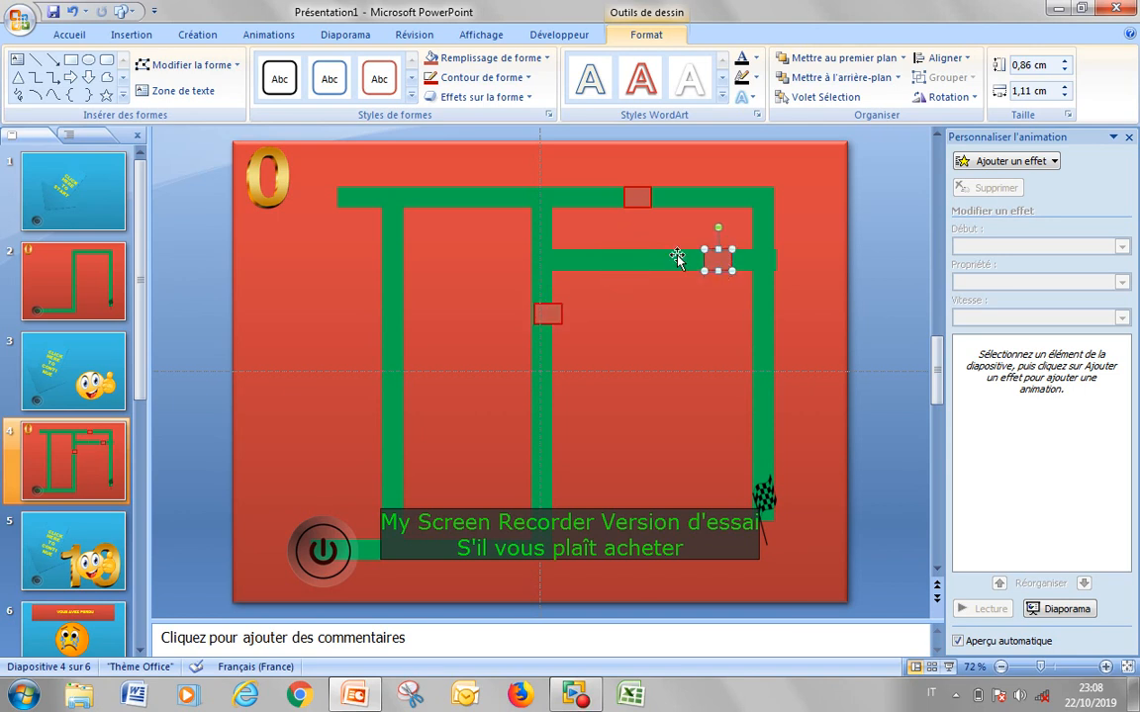
pyautogui.click(551, 313)
pyautogui.press('Left')
pyautogui.click(723, 257)
pyautogui.click(691, 388)
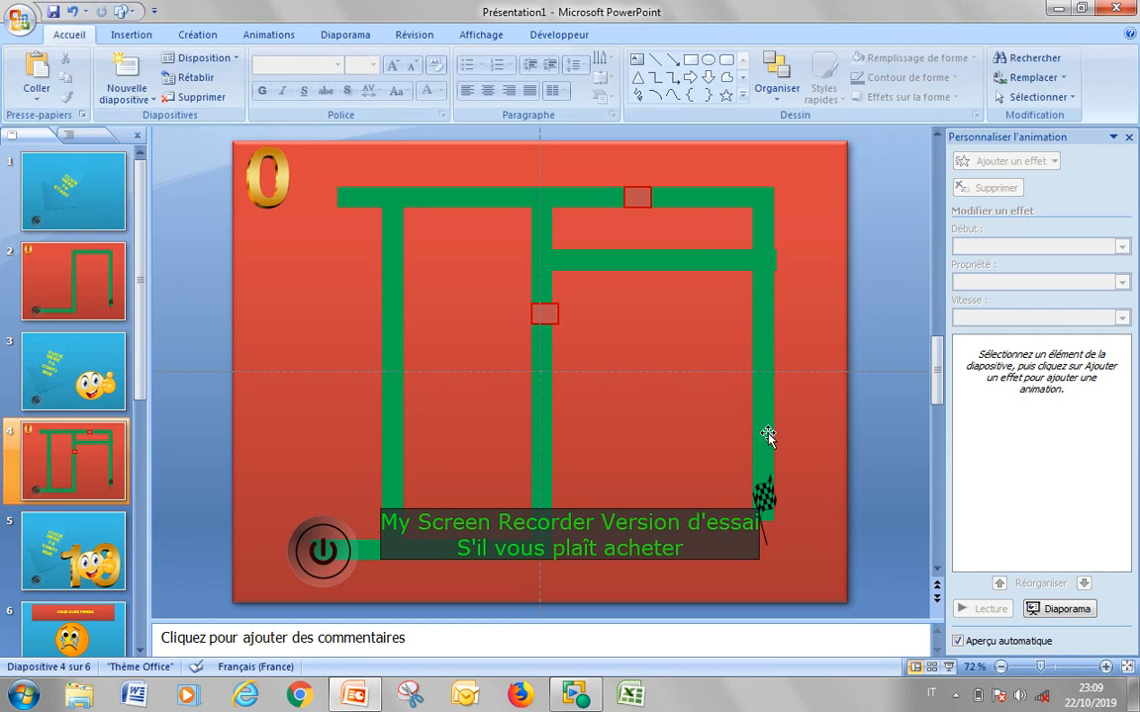
# Step: Review the finish flag on slide 4 and compare the second maze with the level-completion slide 3
pyautogui.click(769, 493)
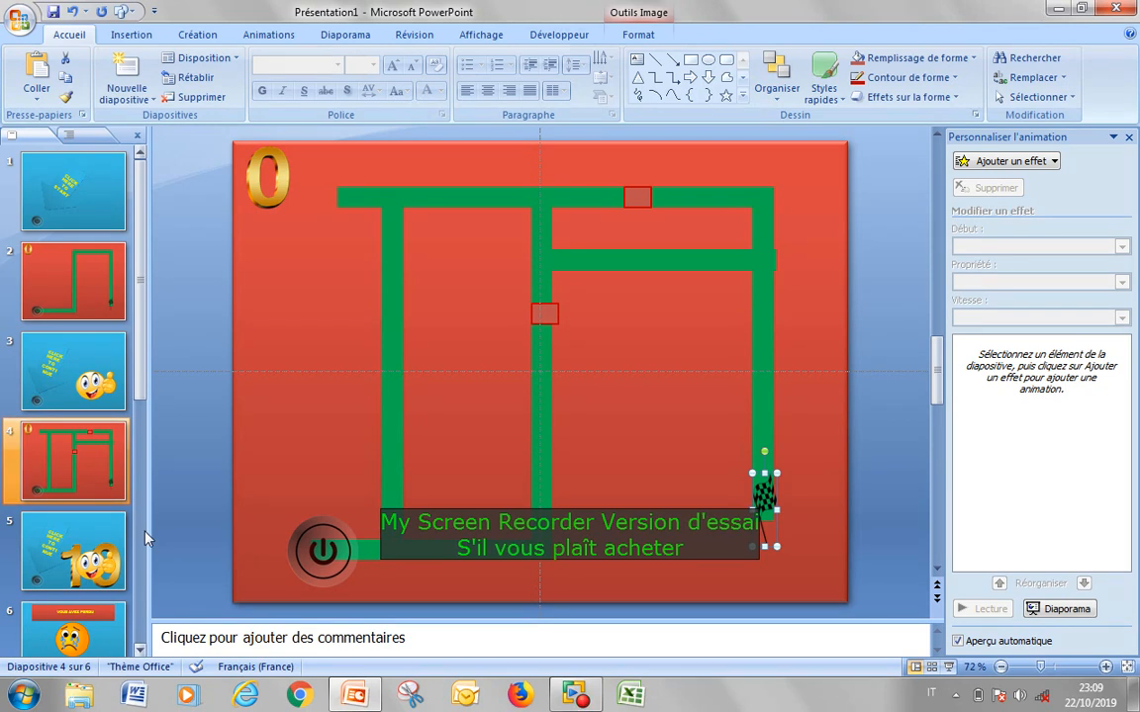
pyautogui.click(83, 465)
pyautogui.click(88, 379)
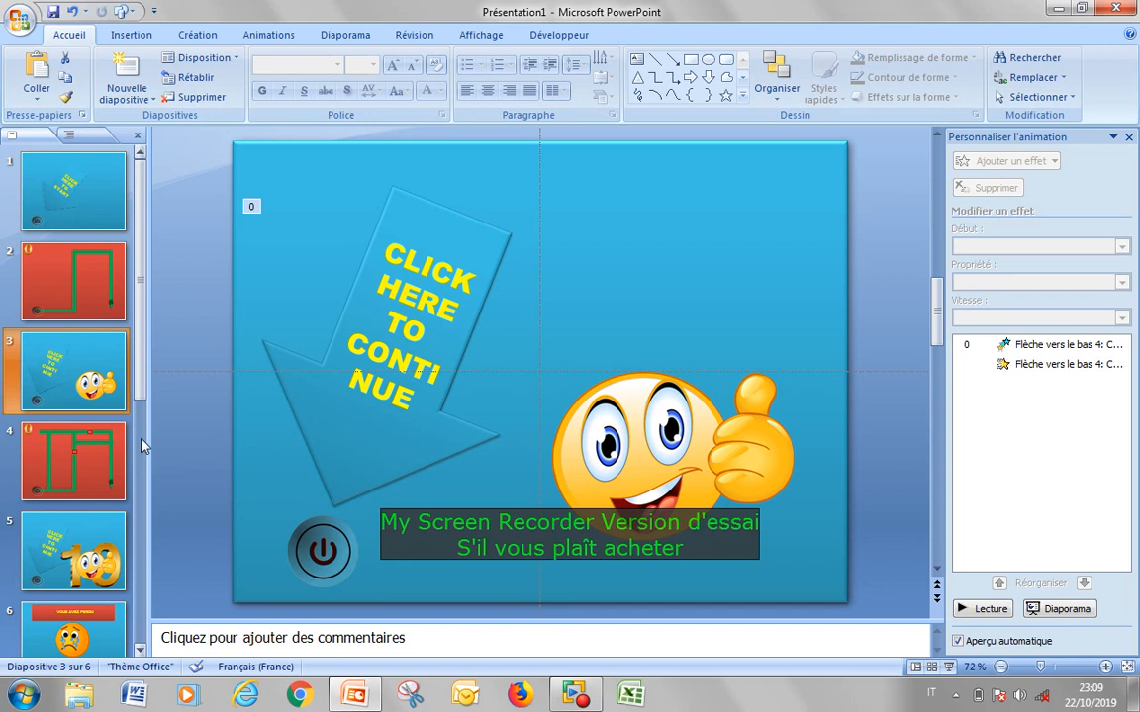
pyautogui.click(52, 492)
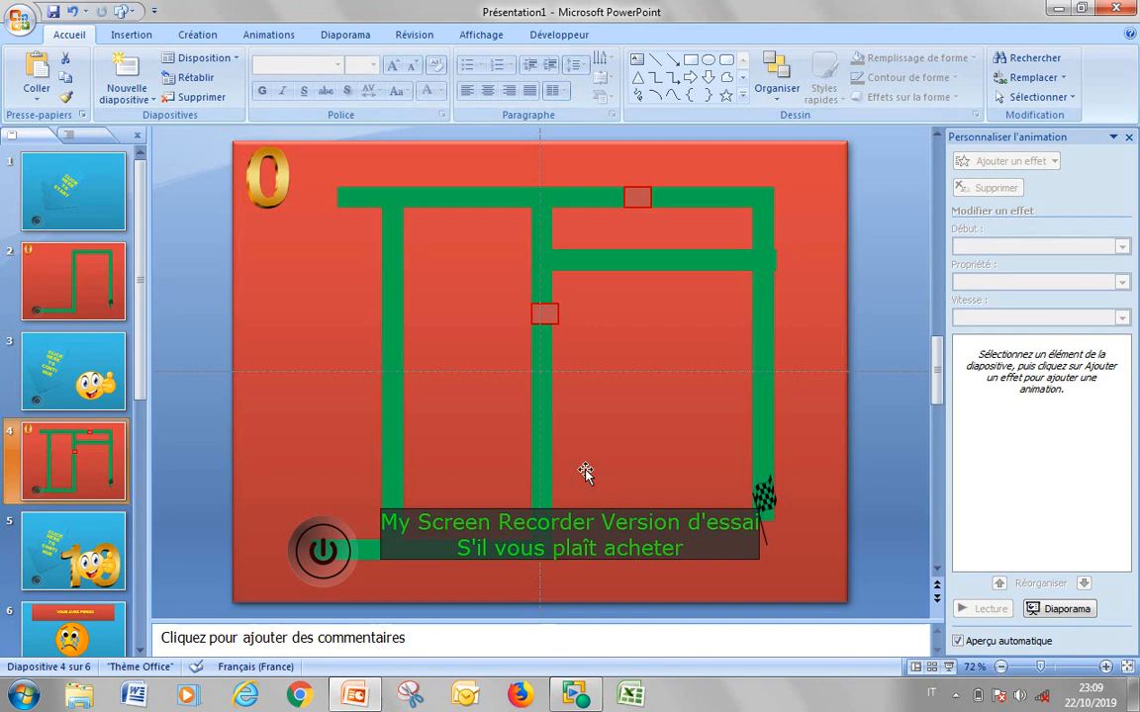
pyautogui.click(44, 399)
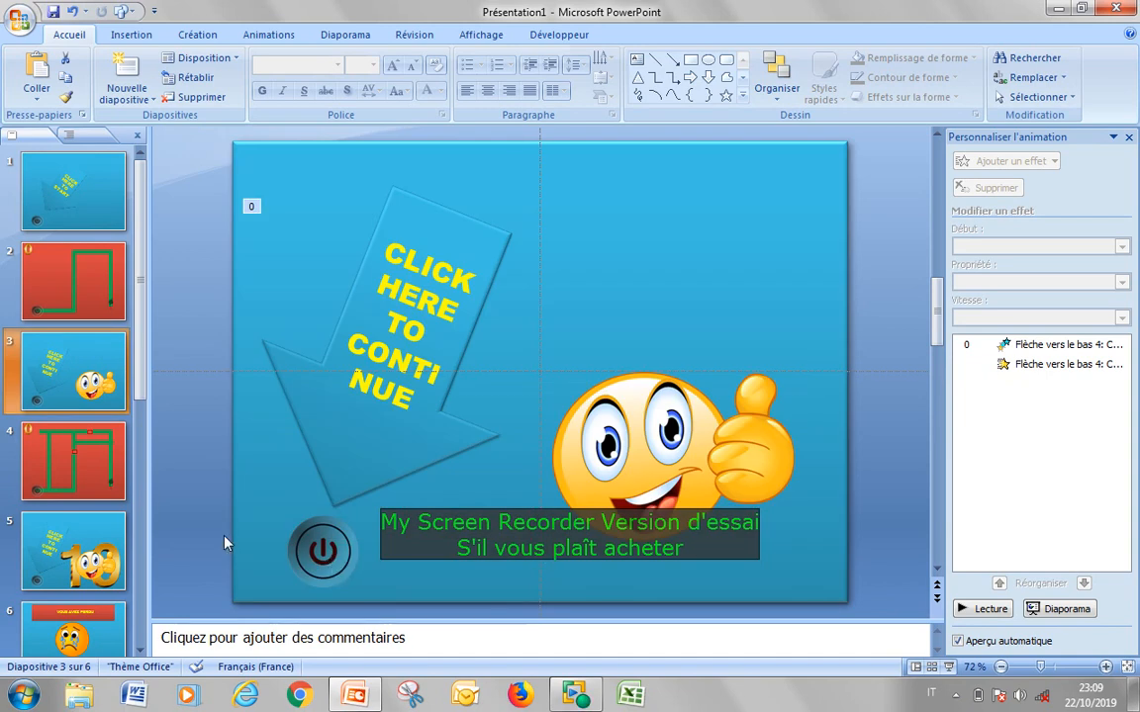
pyautogui.click(99, 475)
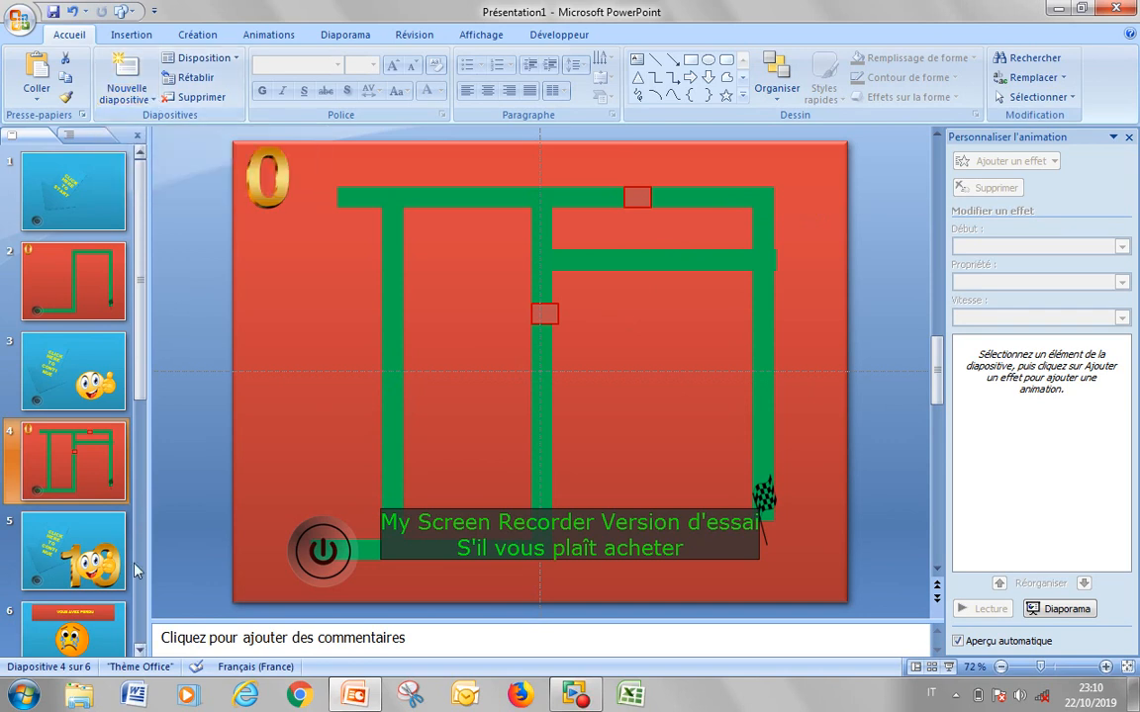
pyautogui.scroll(-2, 136, 571)
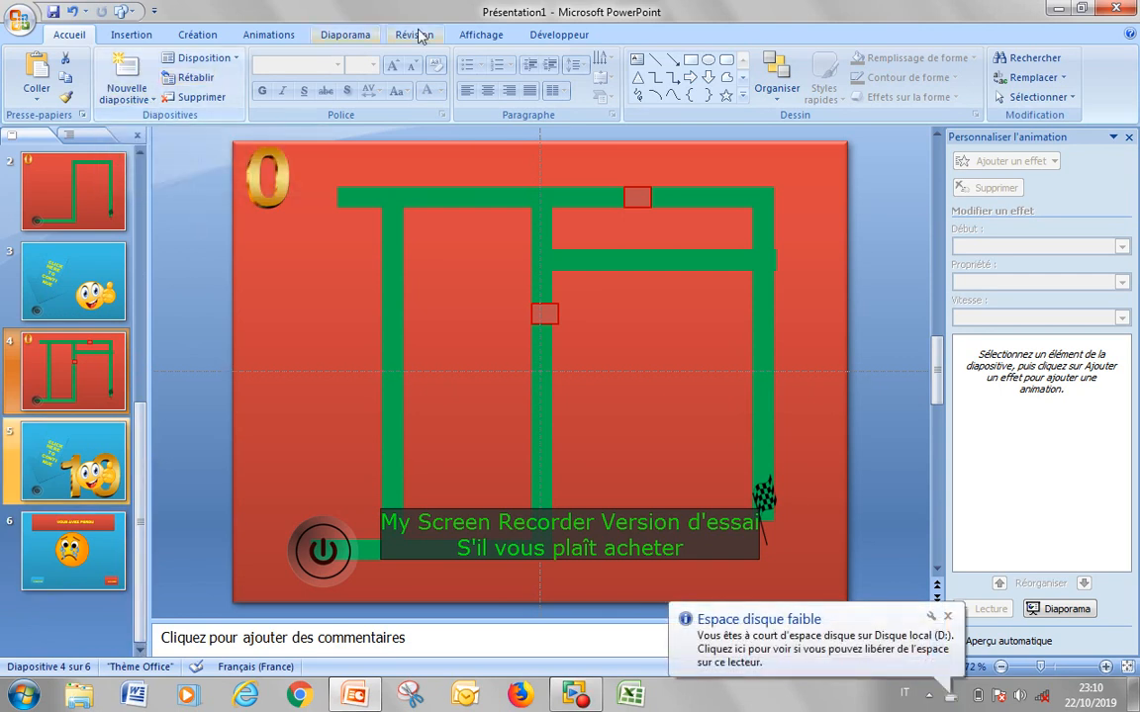
# Step: Set the slide show type to "Visionné sur une borne (plein écran)" and check slide 4's slide advance settings
pyautogui.click(352, 36)
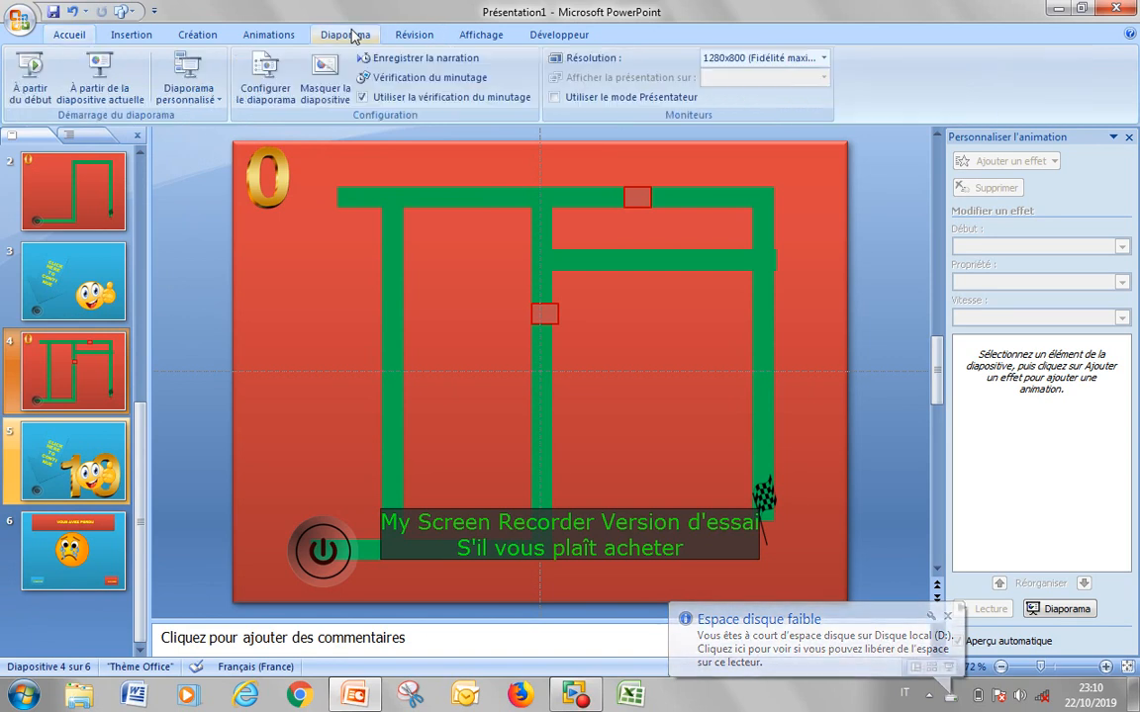
pyautogui.click(267, 94)
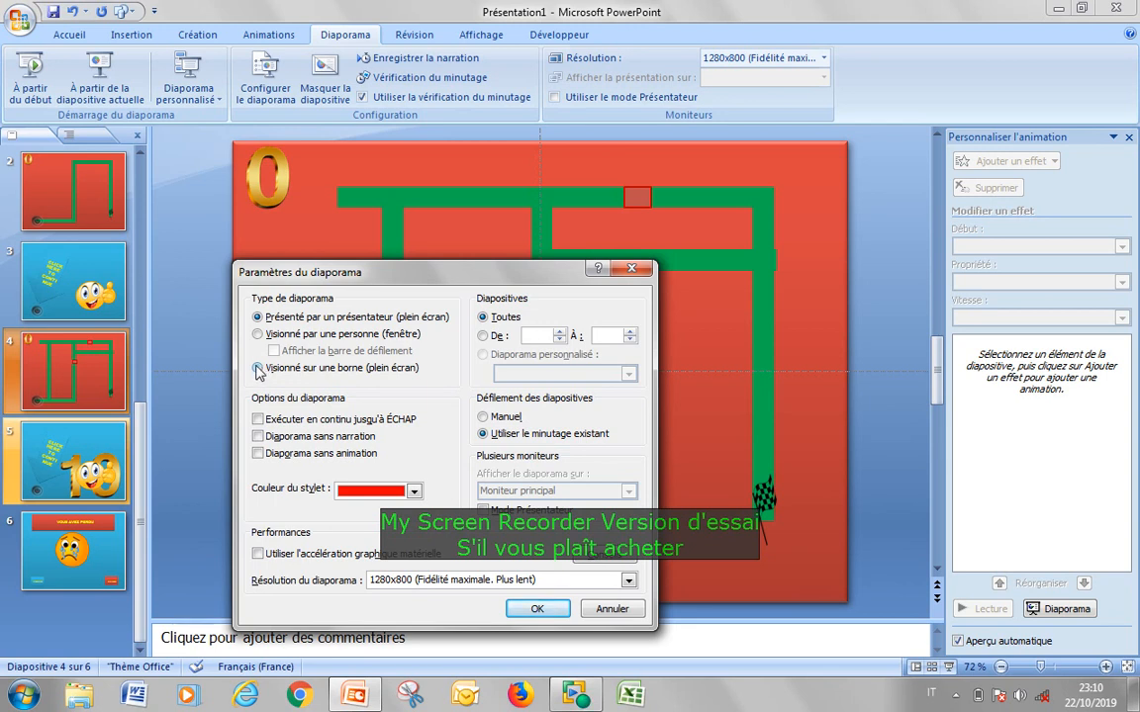
pyautogui.click(258, 369)
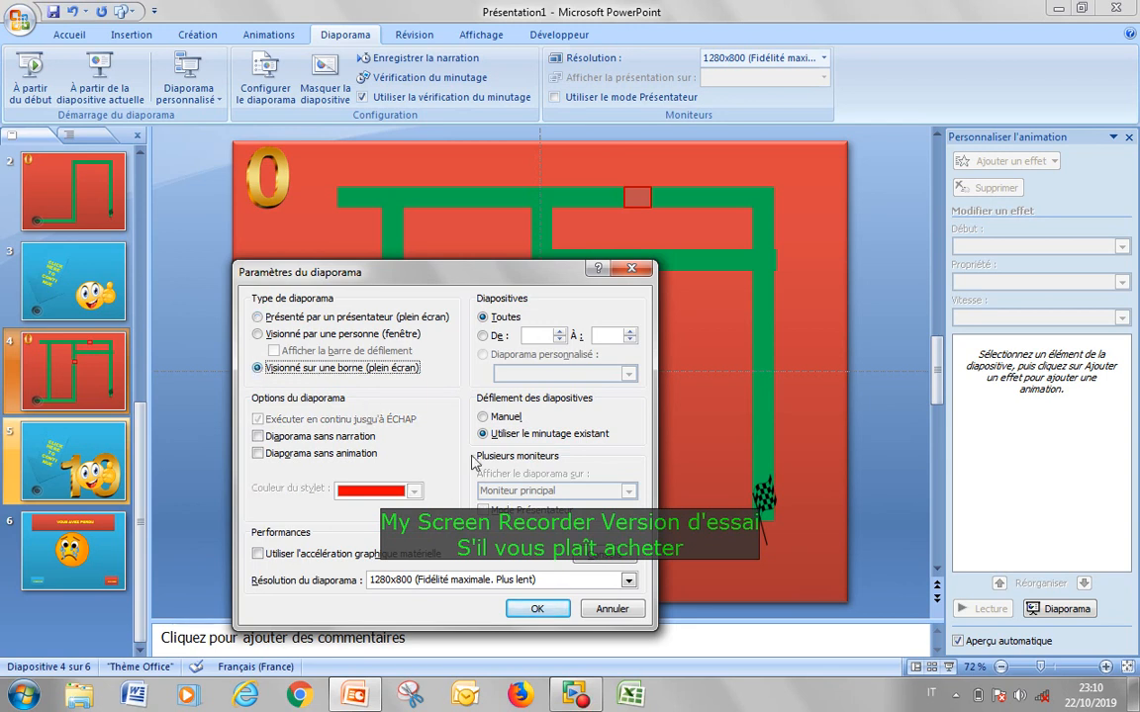
pyautogui.click(540, 611)
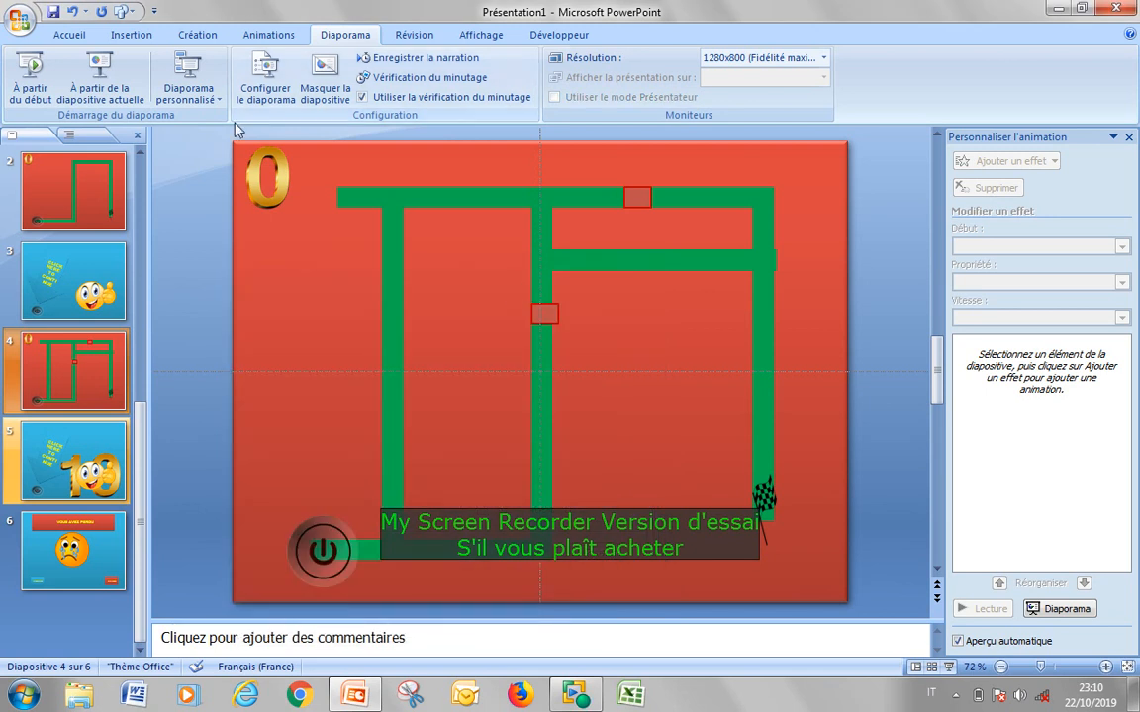
pyautogui.click(265, 35)
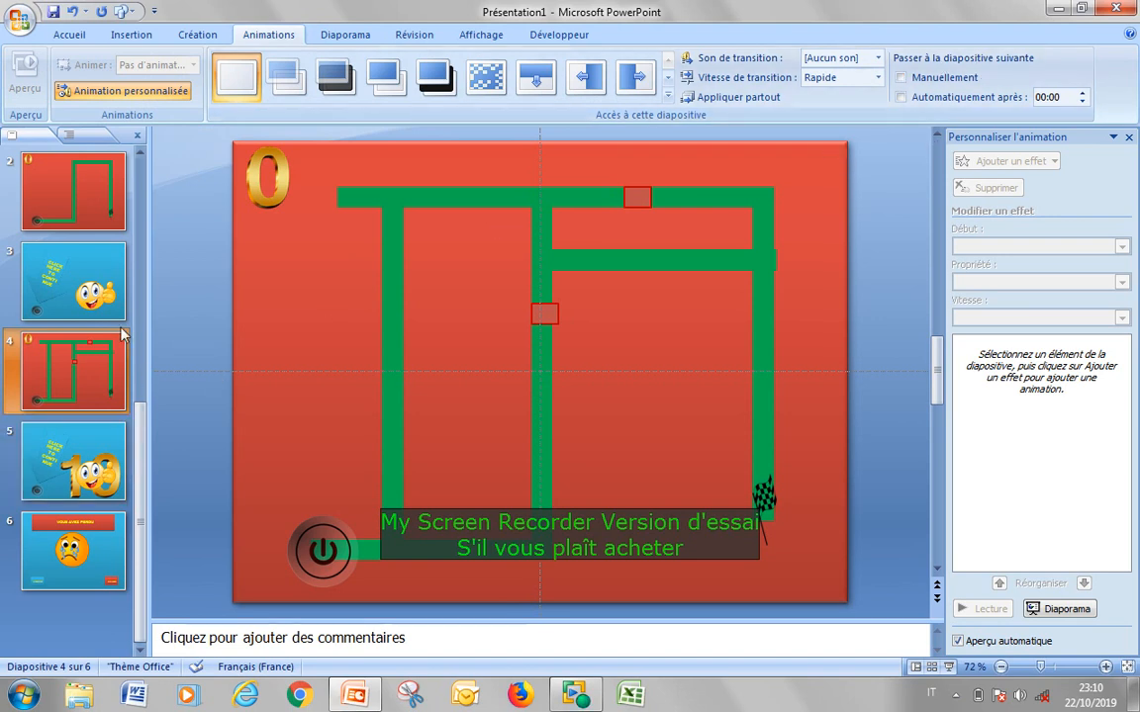
# Step: Set the QUITTER button on the "VOUS AVEZ PERDU" slide to link to "Arrêter le diaporama" when clicked
pyautogui.click(99, 551)
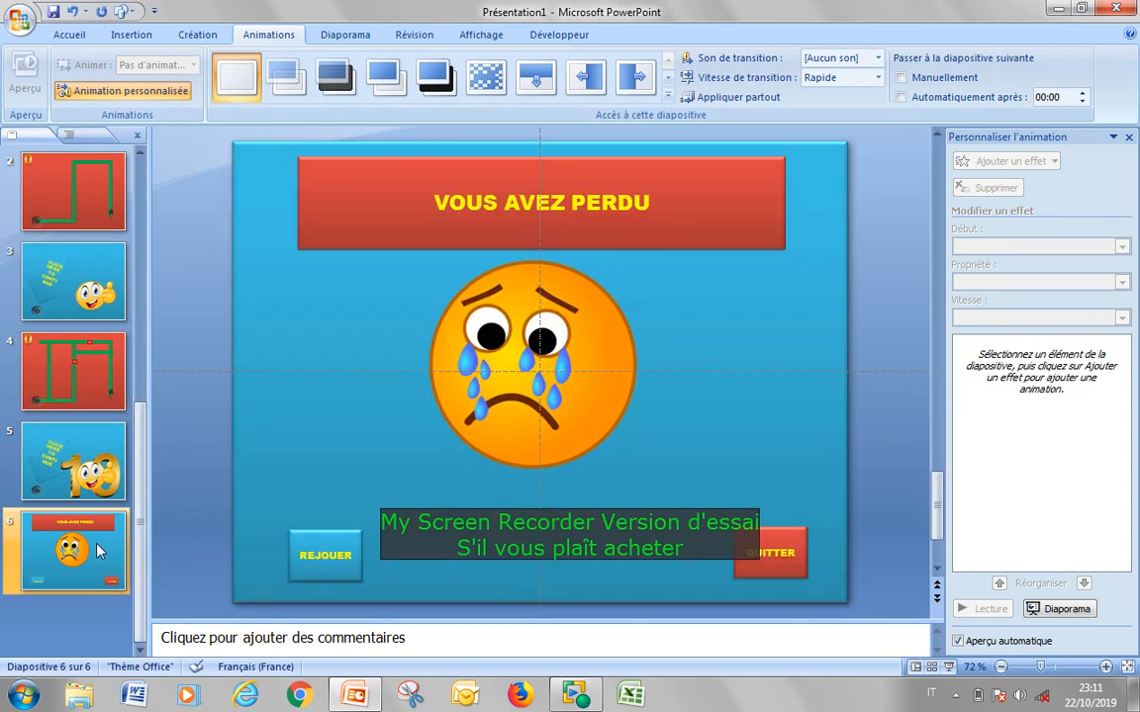
pyautogui.click(324, 573)
pyautogui.click(784, 566)
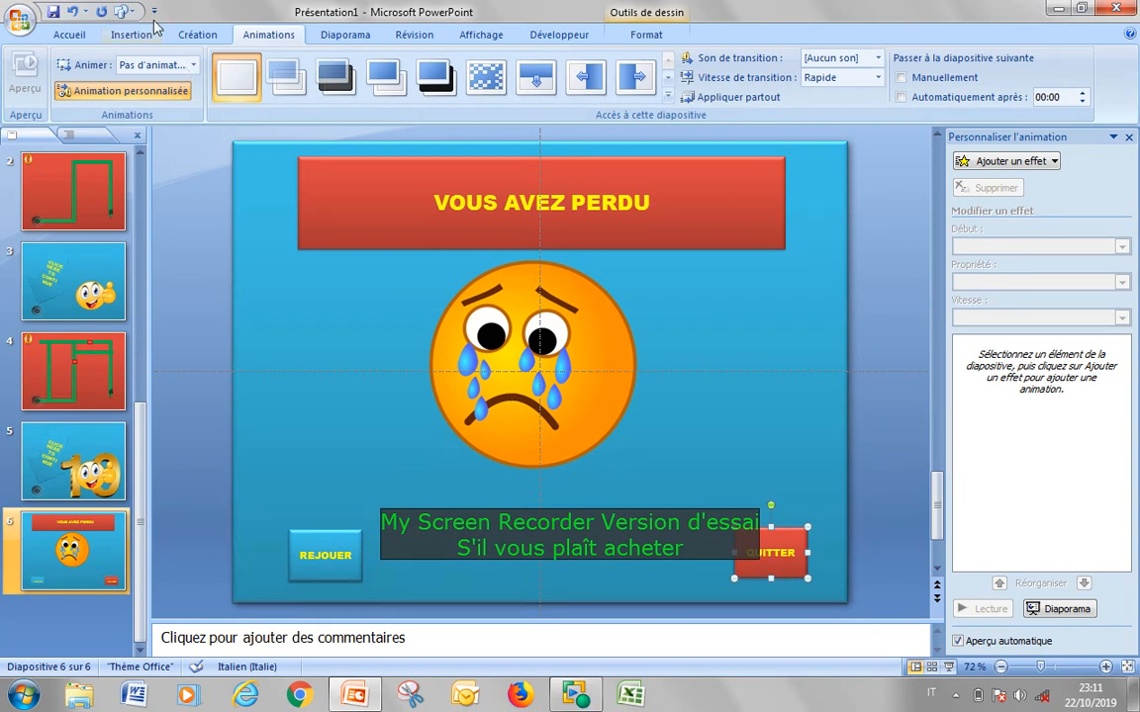
pyautogui.click(122, 37)
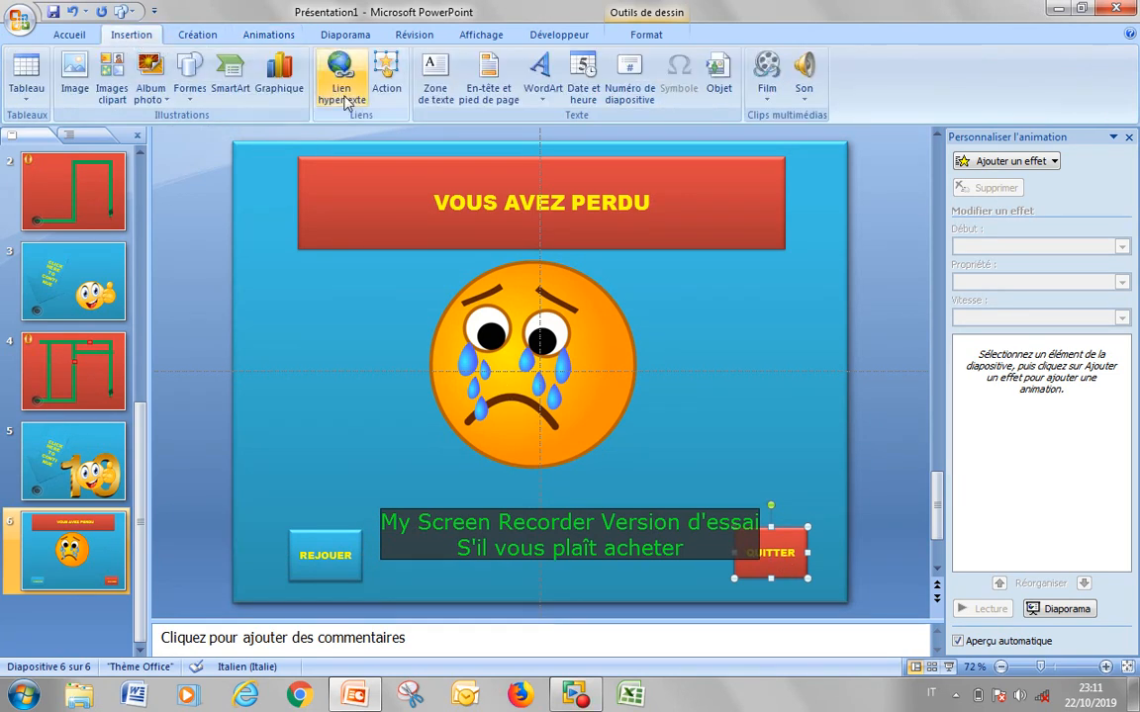
pyautogui.click(386, 79)
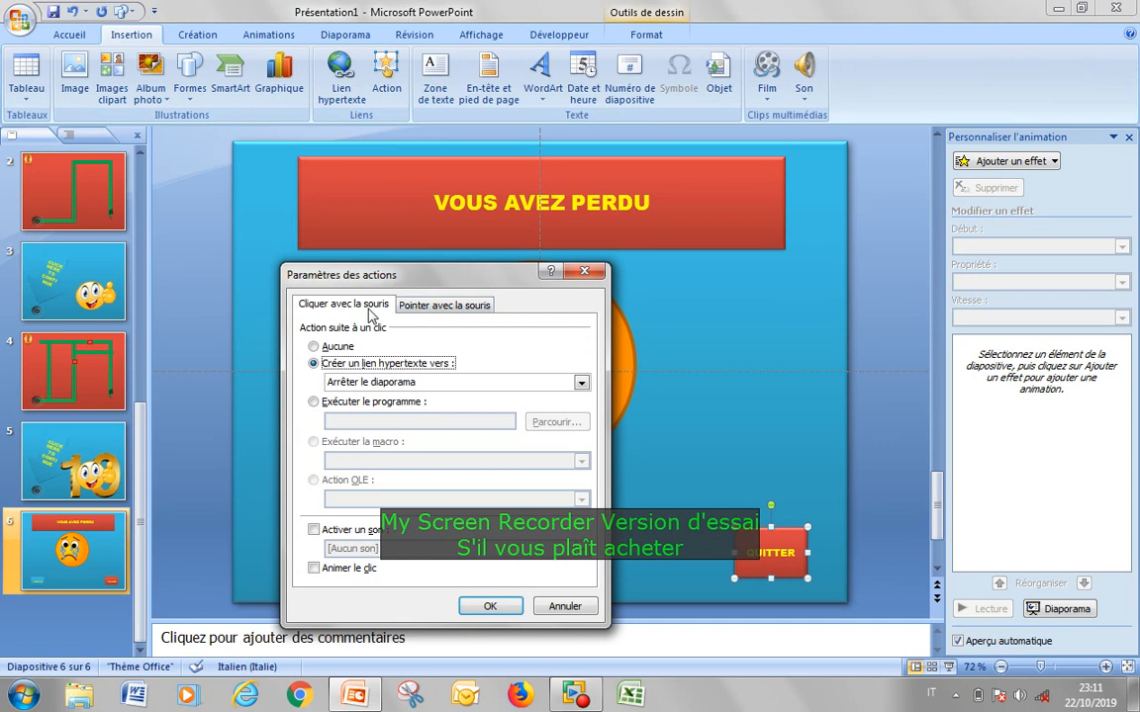
pyautogui.click(408, 387)
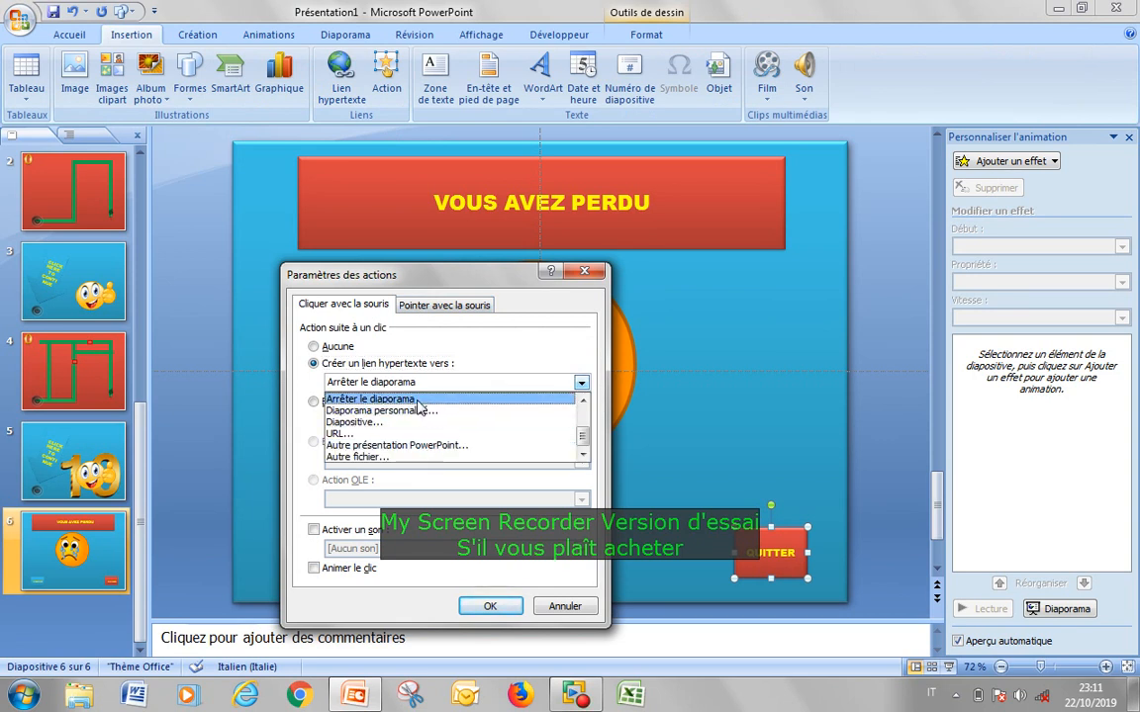
pyautogui.click(417, 401)
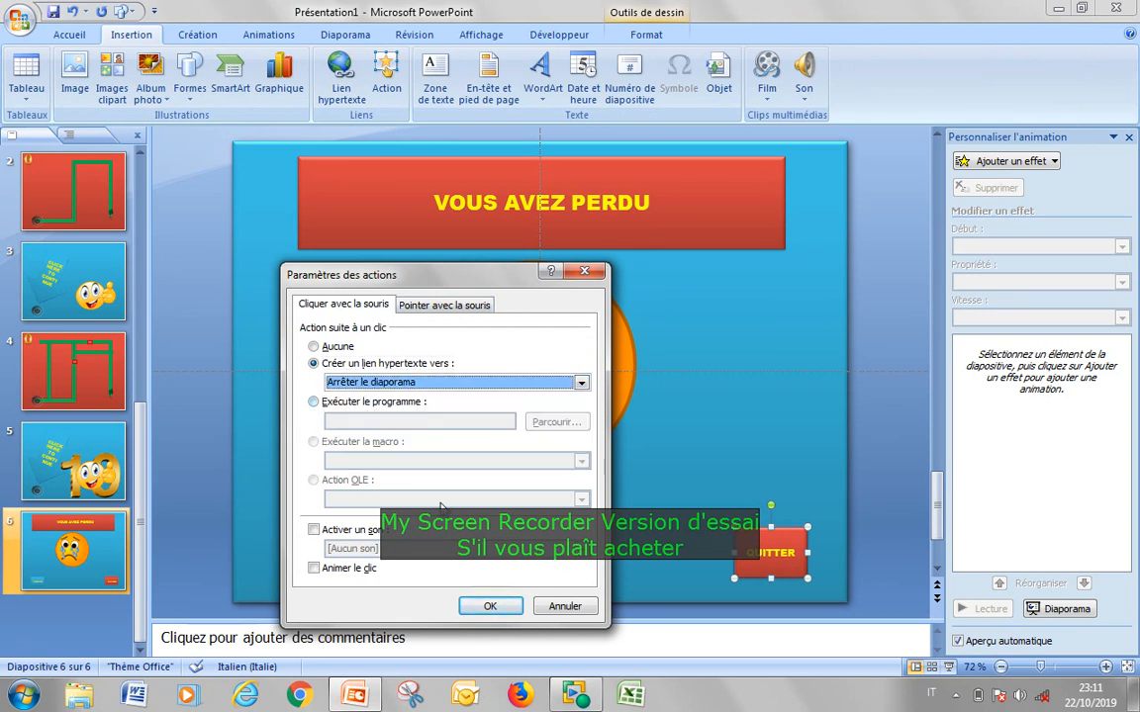
pyautogui.click(484, 606)
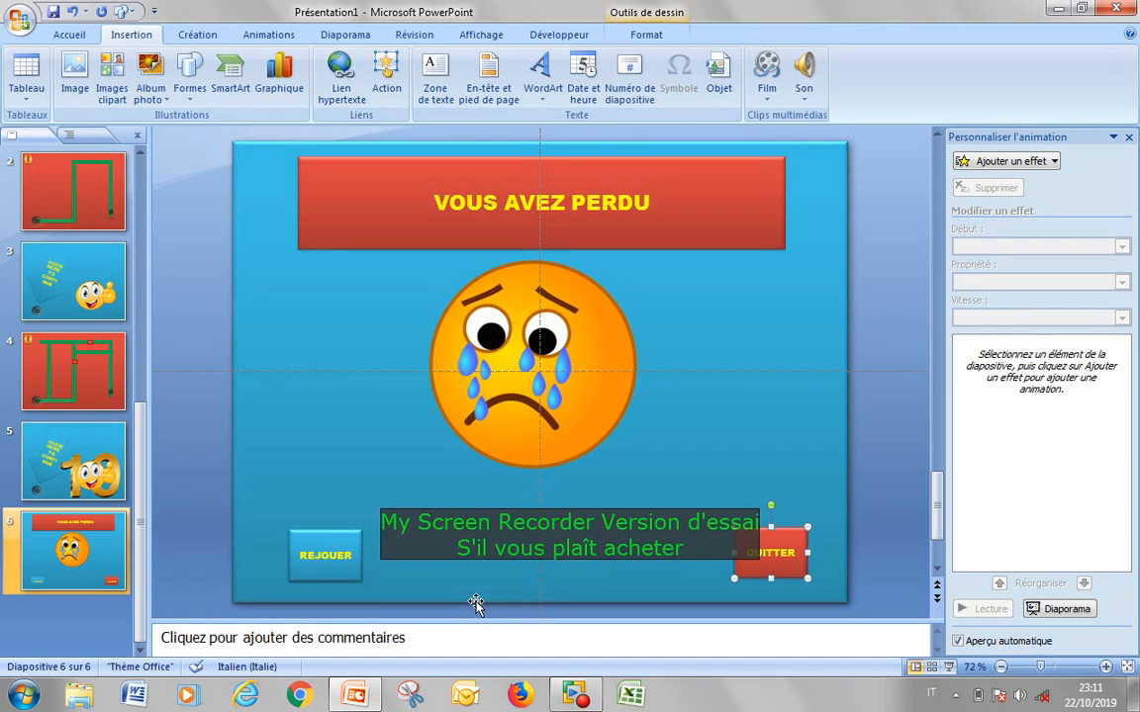
# Step: Set the REJOUER button's click action to a hyperlink to "Dernière diapositive affichée"
pyautogui.click(355, 570)
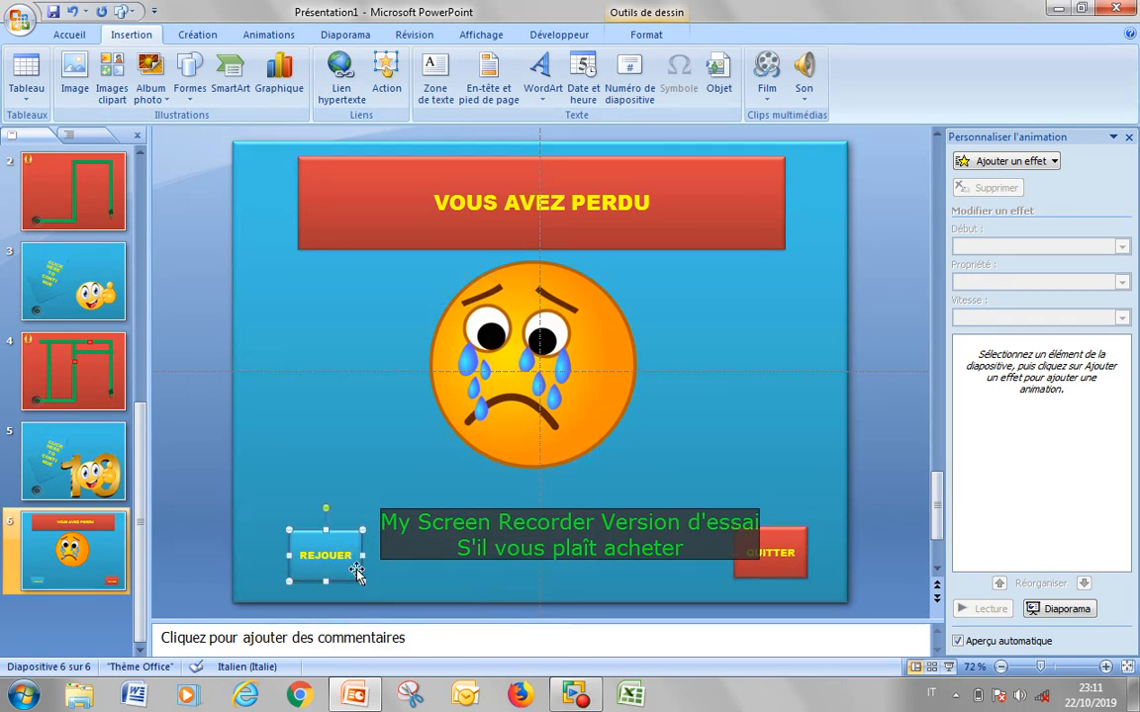
pyautogui.click(386, 87)
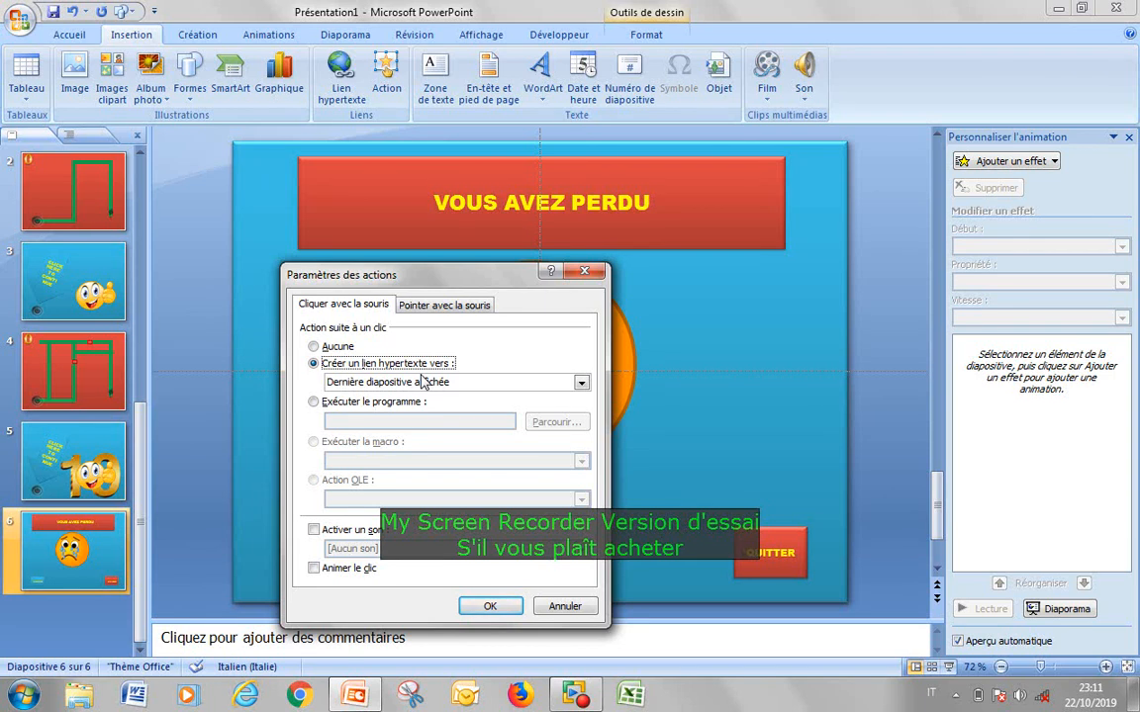
pyautogui.click(383, 385)
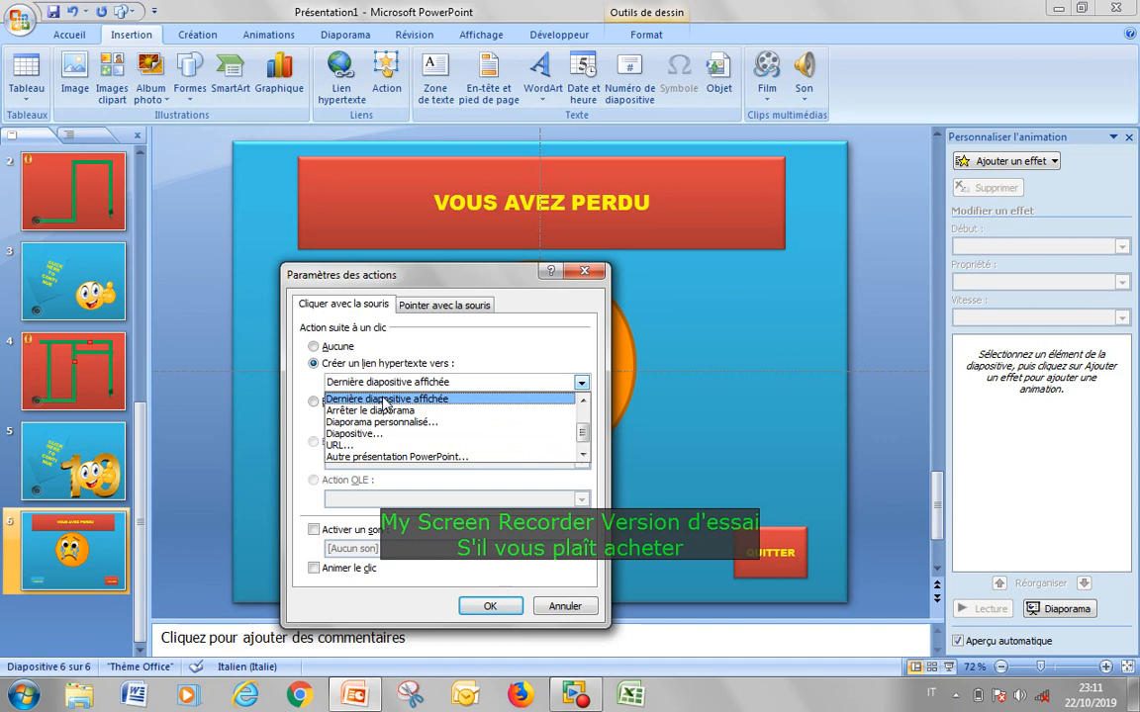
pyautogui.click(381, 401)
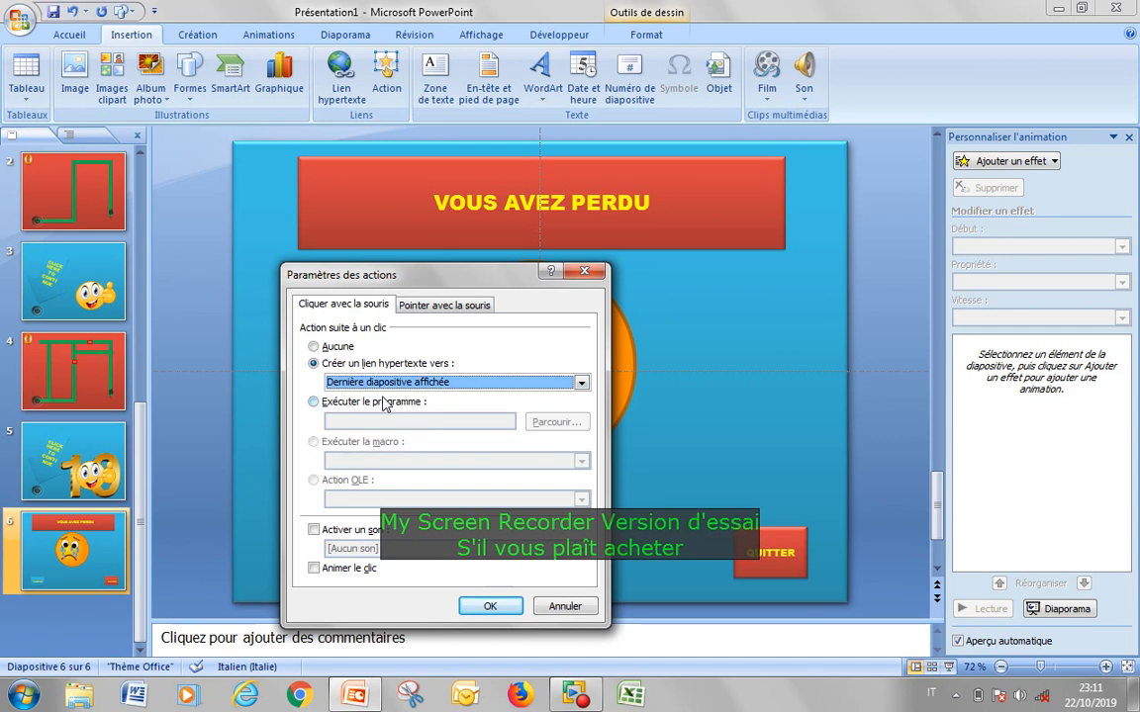
pyautogui.click(488, 607)
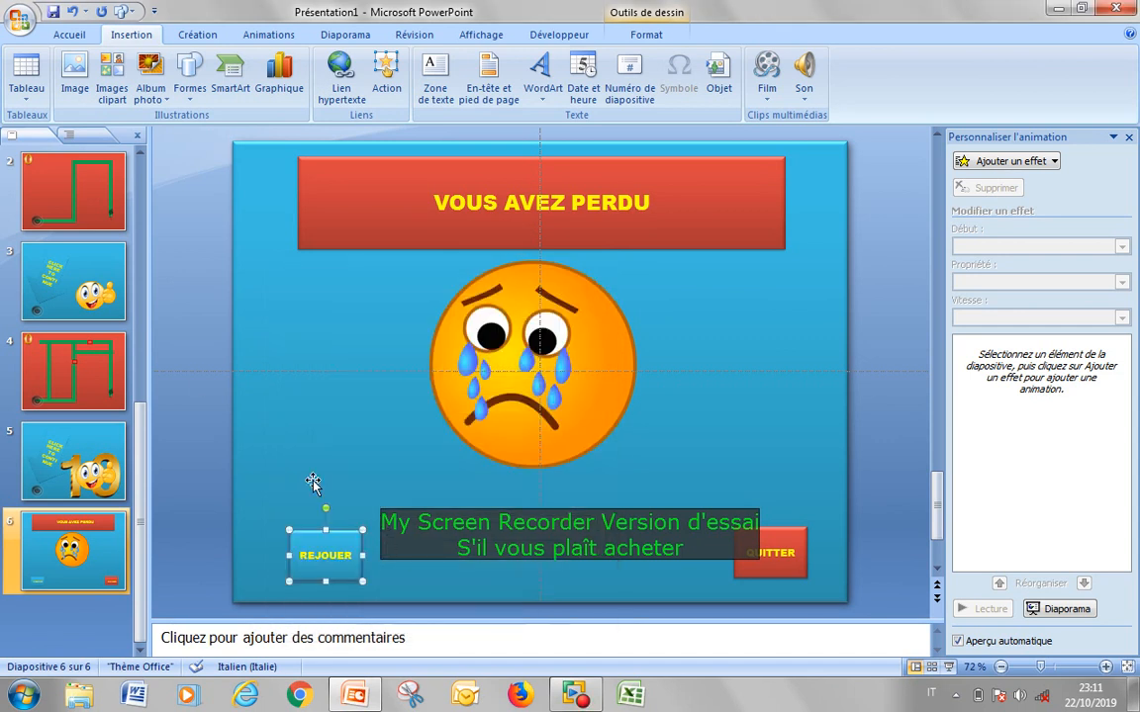
# Step: Delete the golden 0 picture from the second maze on slide 4
pyautogui.click(90, 193)
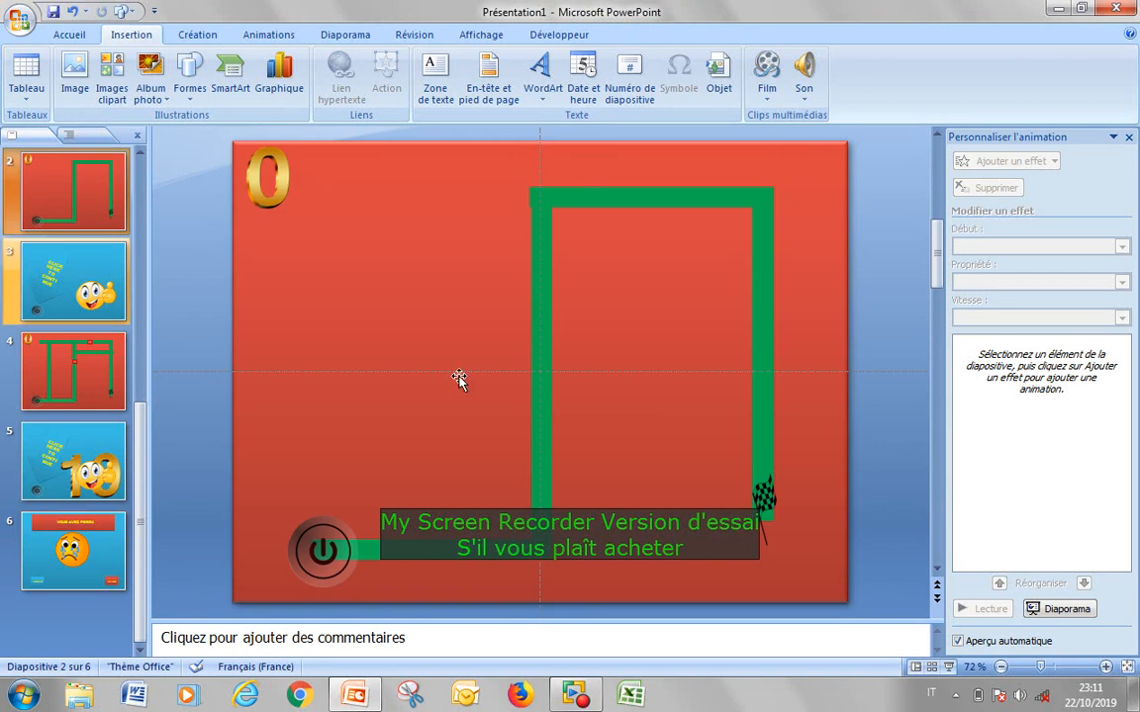
pyautogui.click(91, 559)
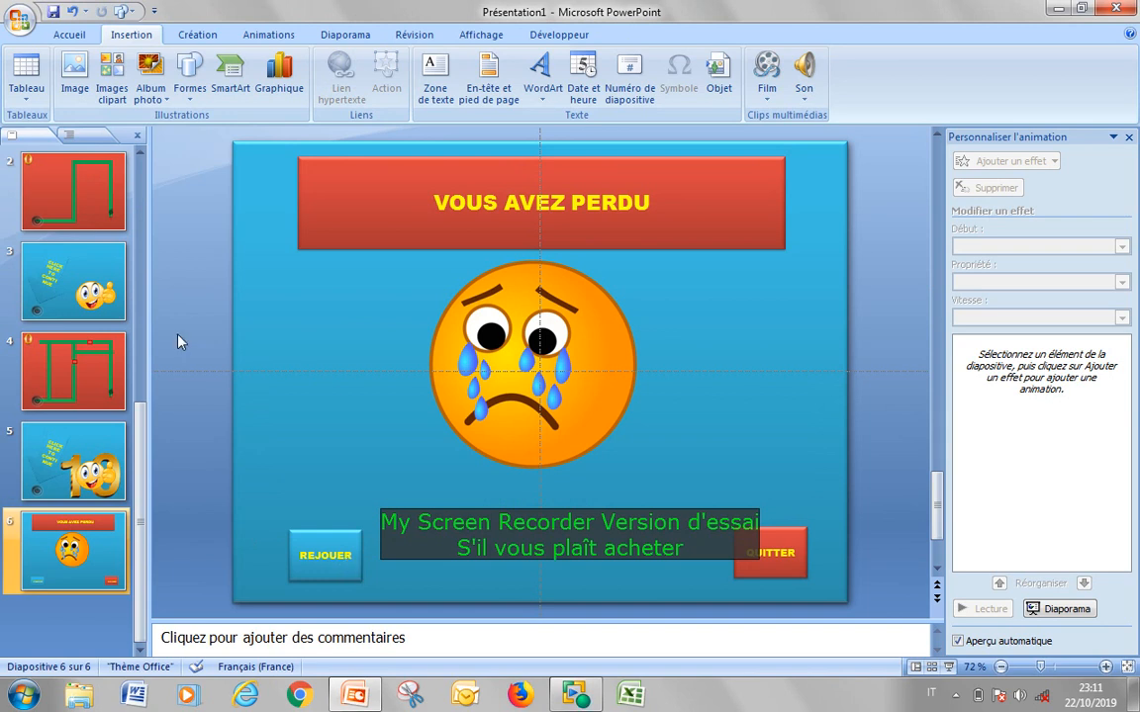
pyautogui.click(63, 374)
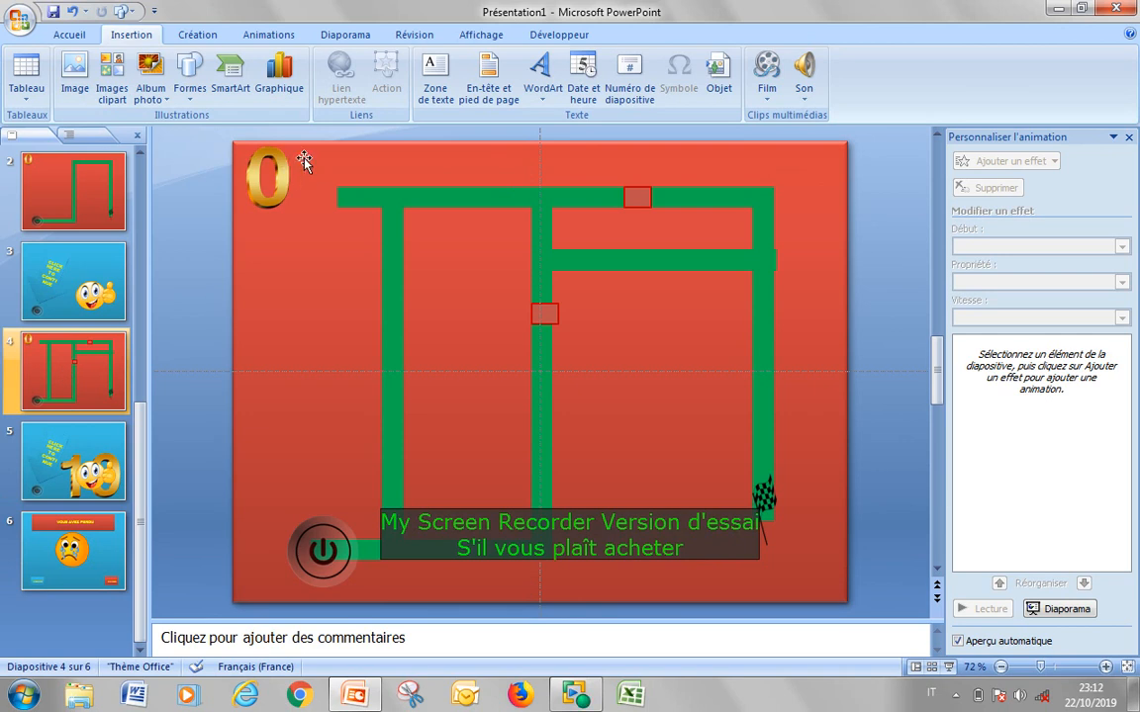
pyautogui.click(287, 185)
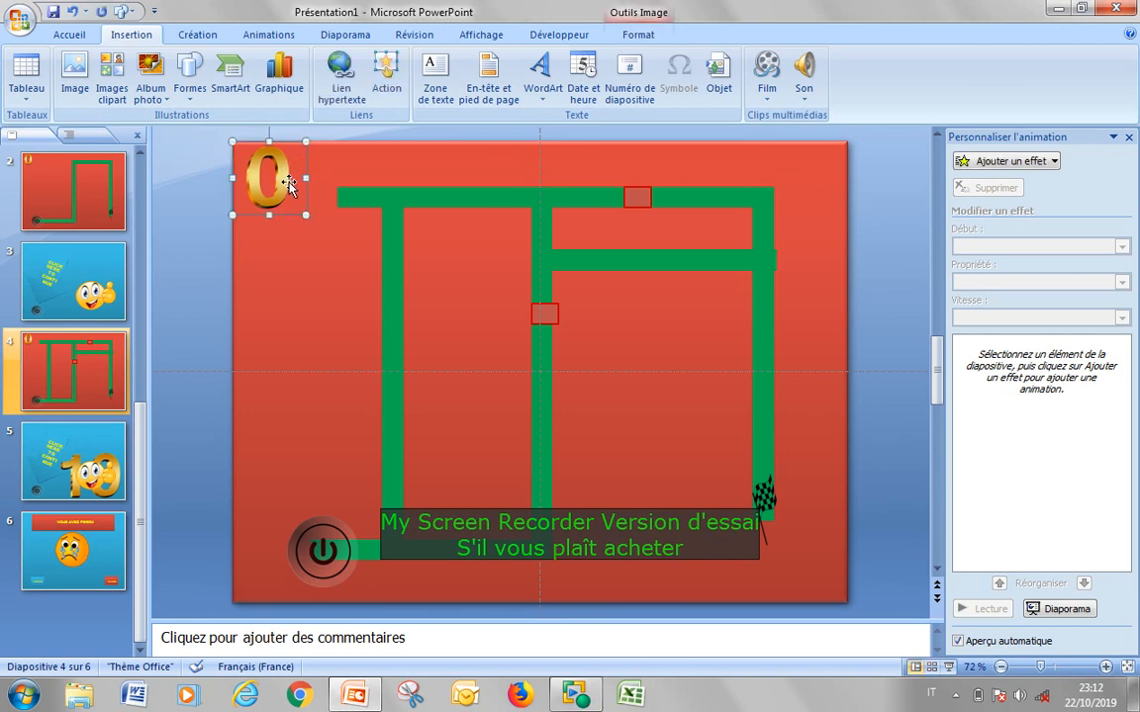
pyautogui.press('Delete')
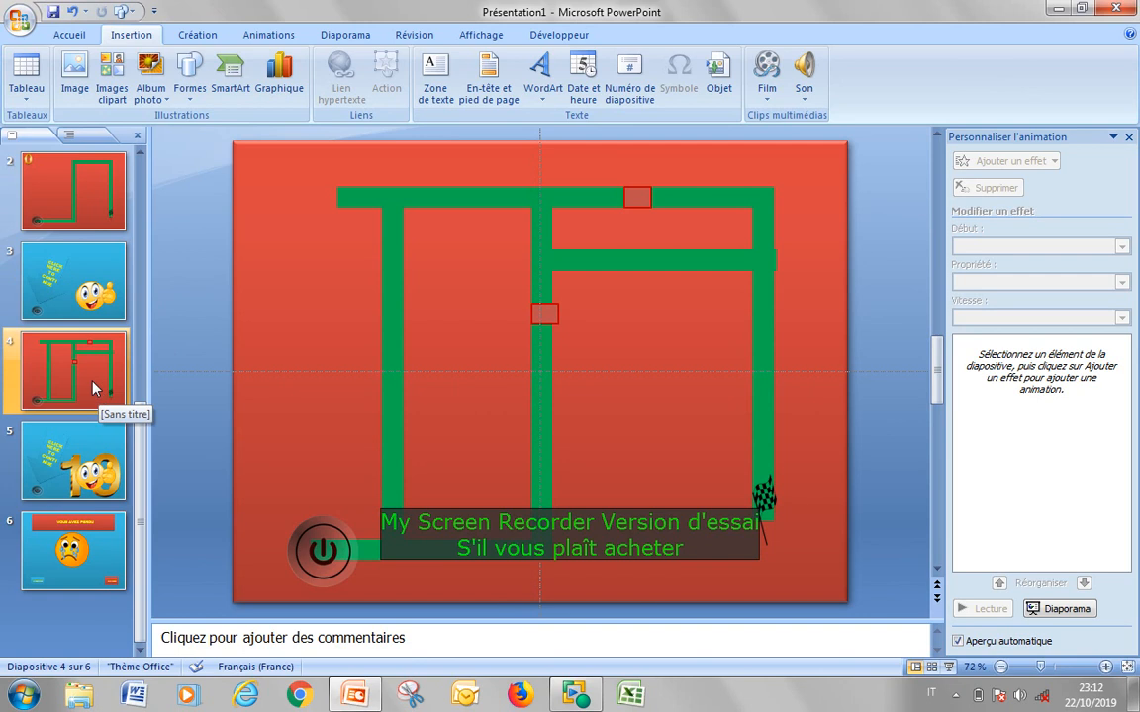
# Step: Test the slide show from the first slide, starting at the power symbol, replaying with REJOUER and following the first maze to the flag
pyautogui.click(336, 33)
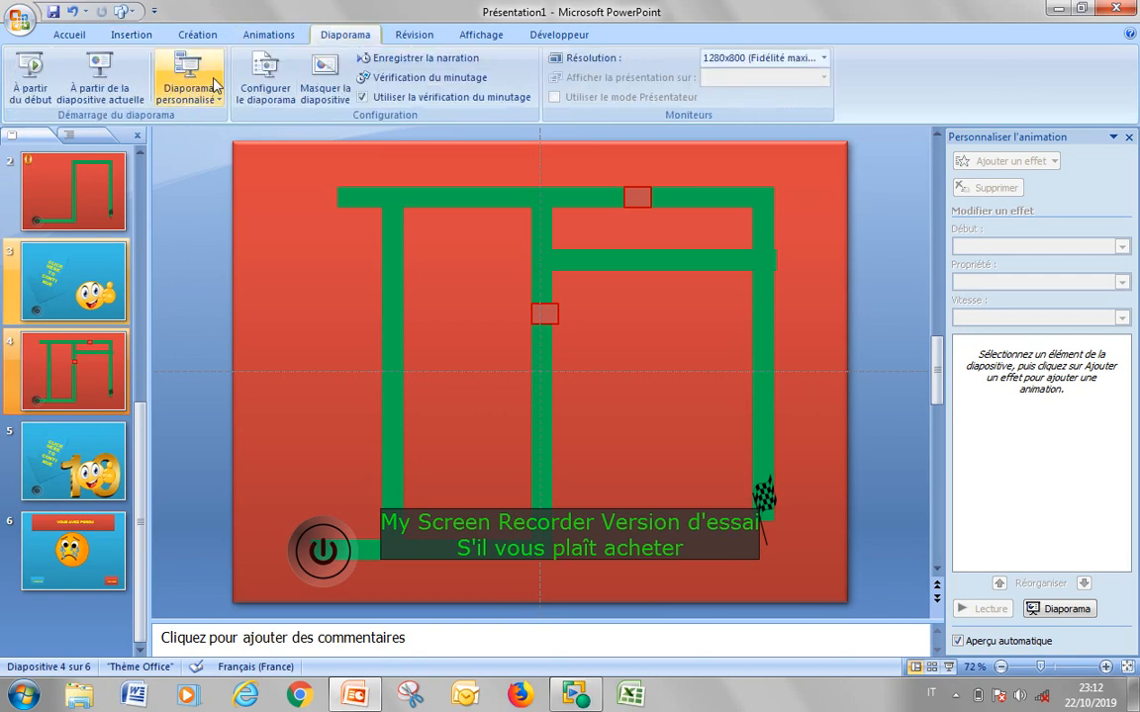
pyautogui.click(31, 79)
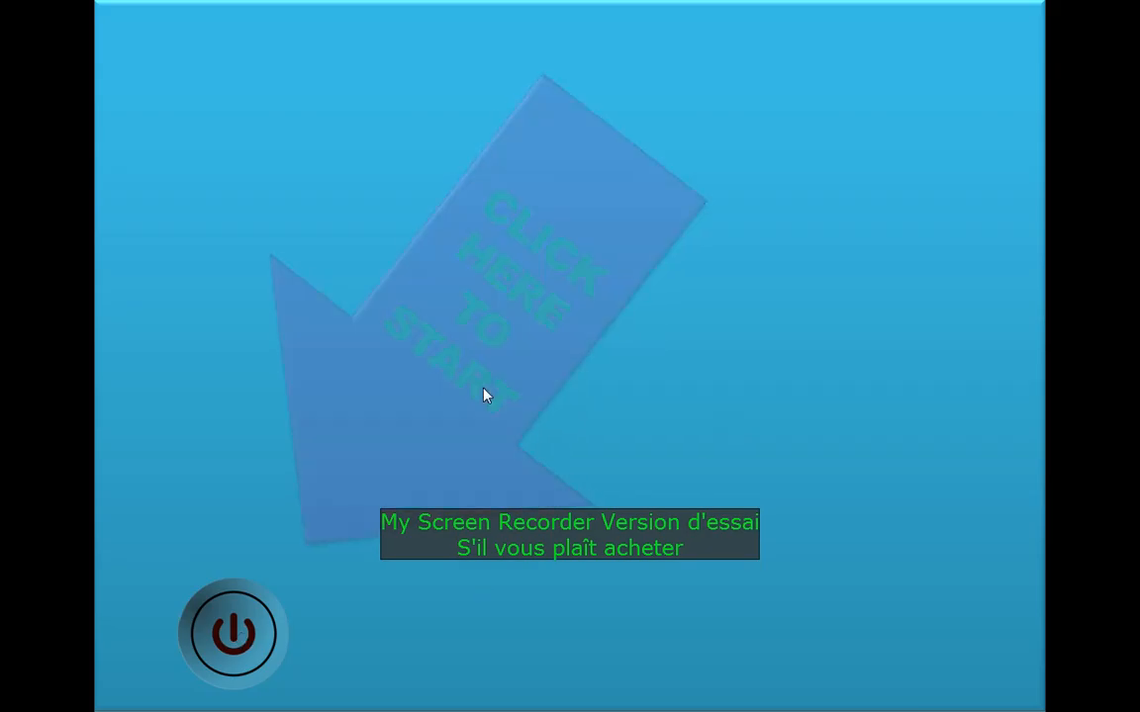
pyautogui.click(224, 655)
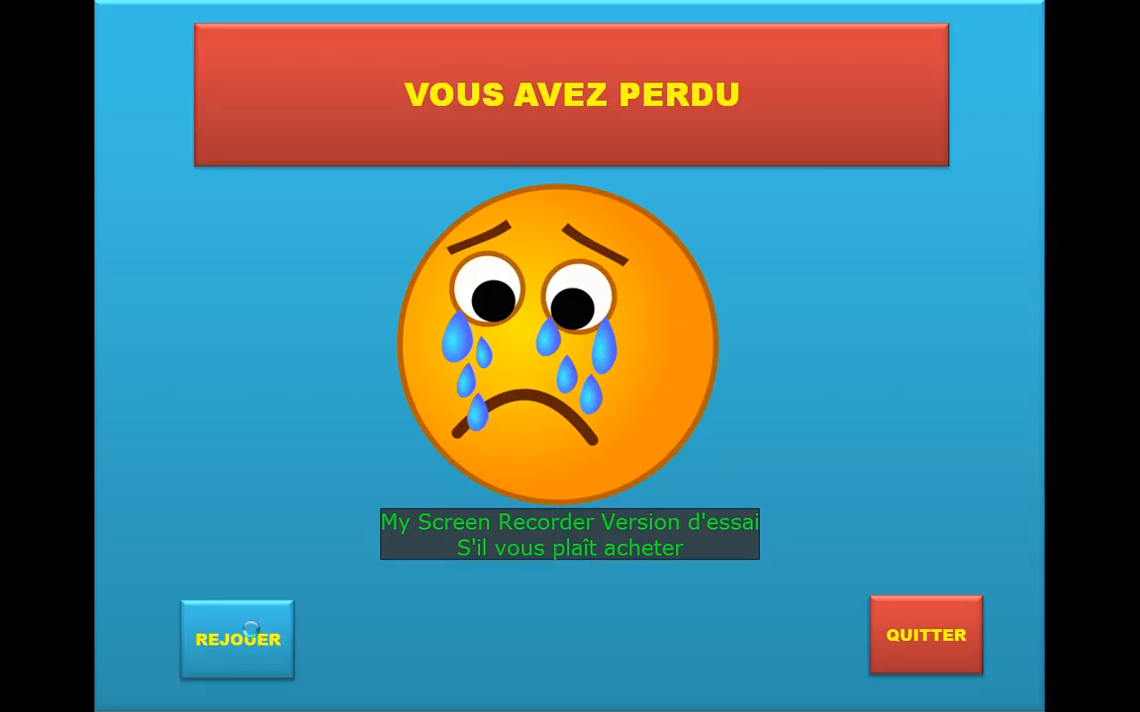
pyautogui.click(255, 639)
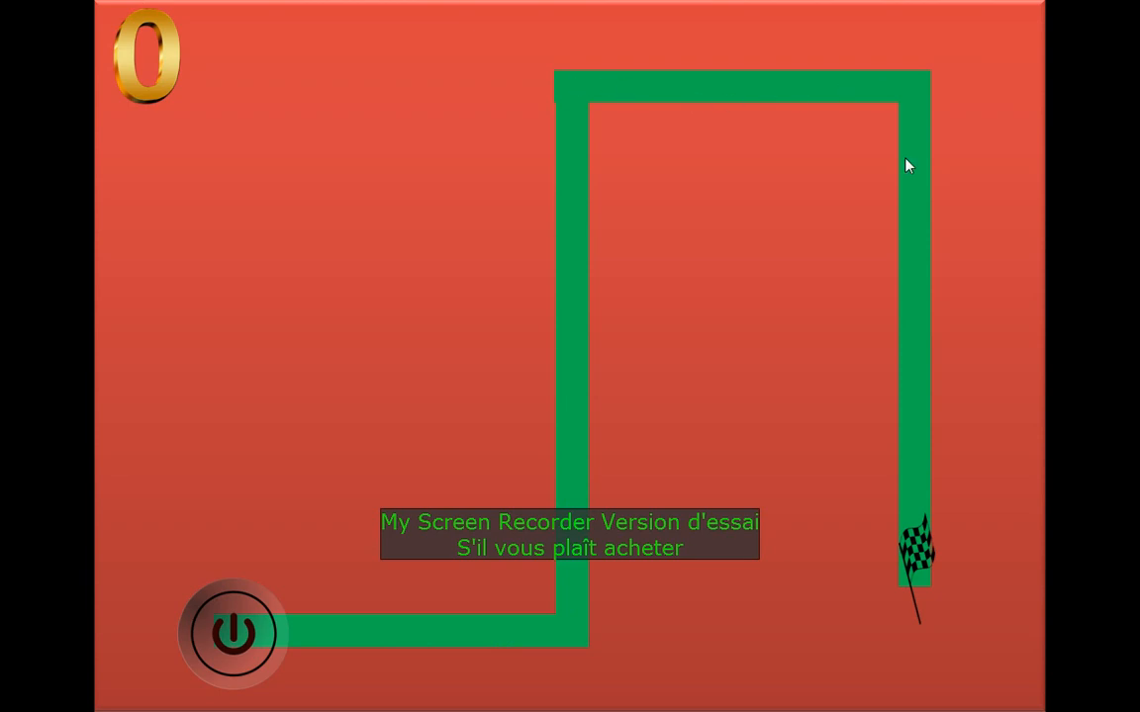
pyautogui.moveTo(917, 554)
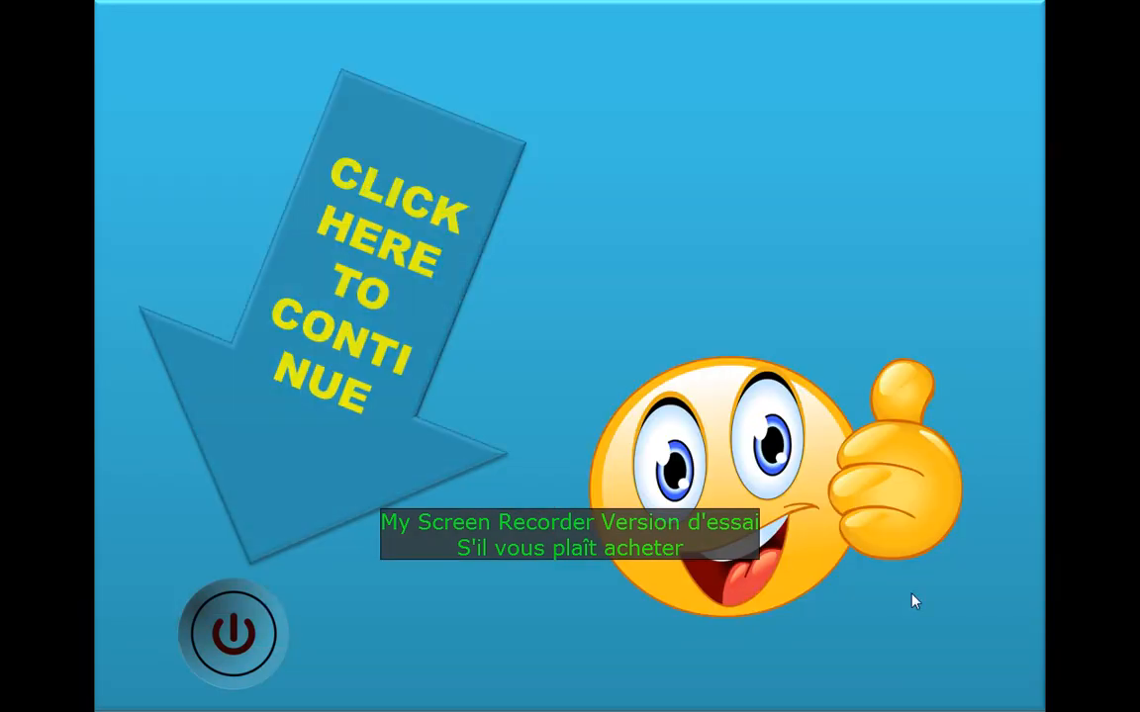
# Step: Continue the slide show test through the second maze from the power symbol, replay with REJOUER after losing, and end the show with QUITTER
pyautogui.click(243, 636)
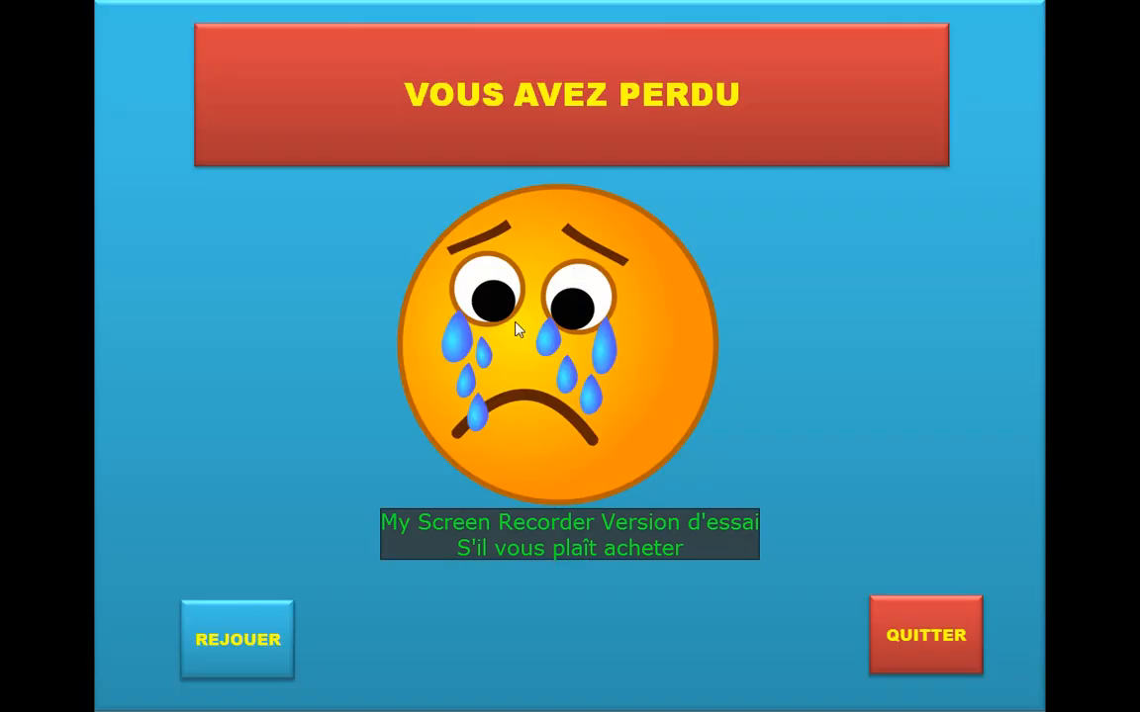
pyautogui.click(246, 624)
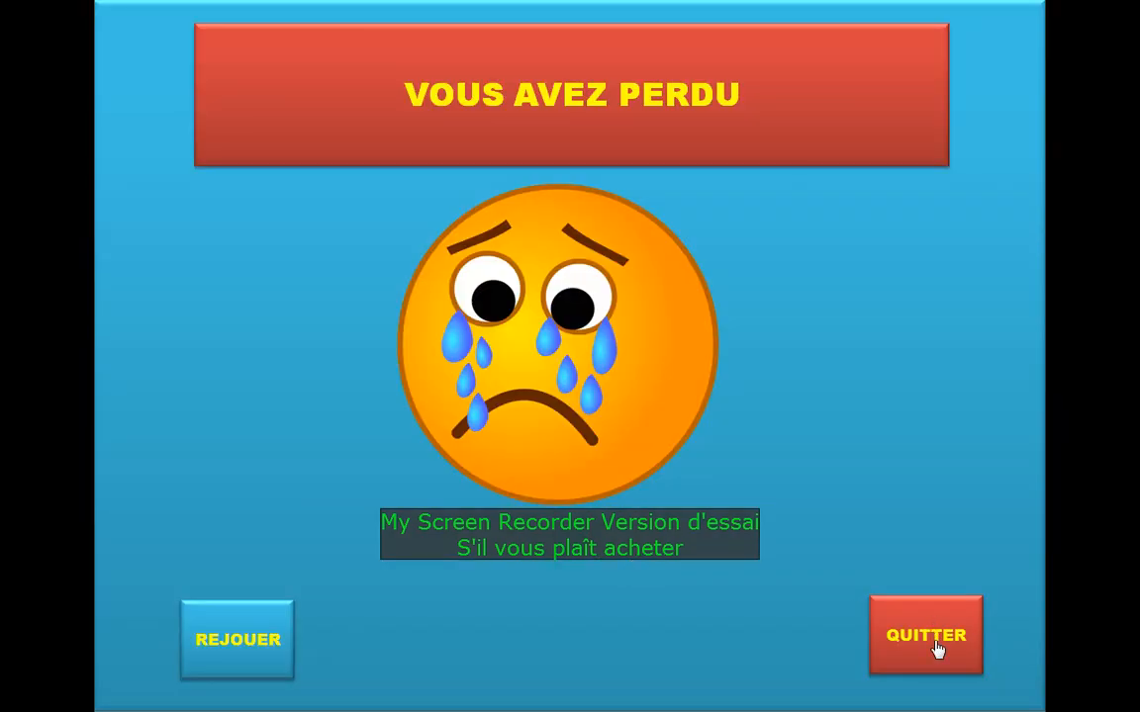
pyautogui.click(936, 651)
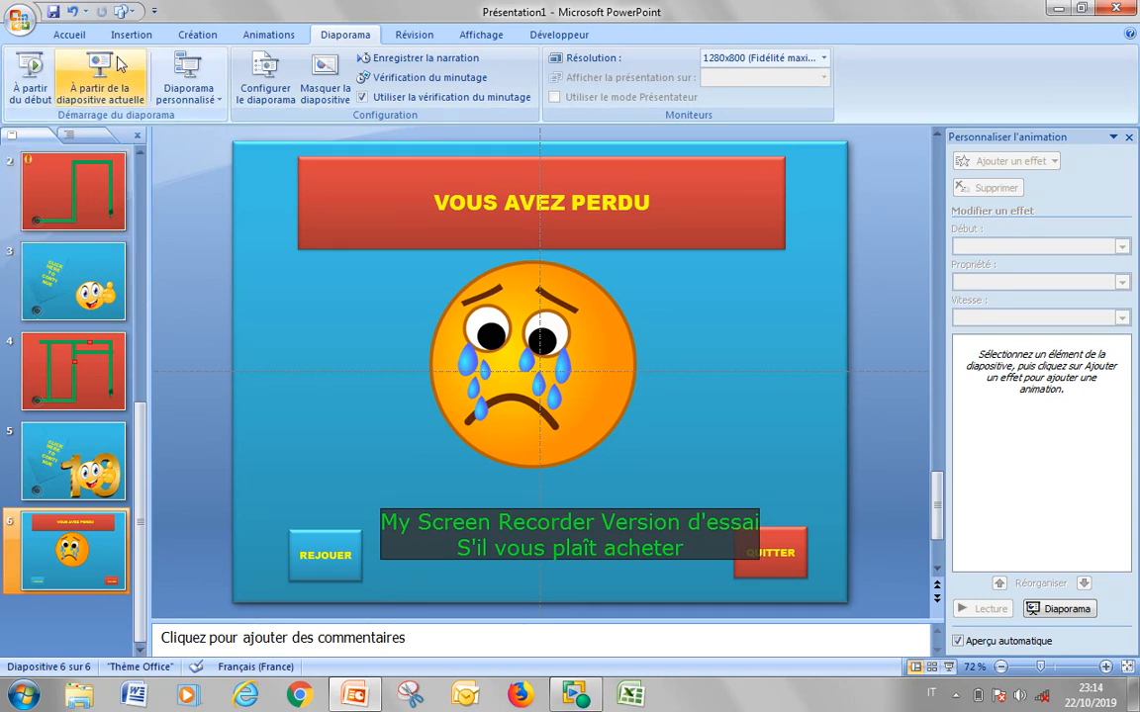
# Step: Save the maze game in the "Diaporama PowerPoint" format under the file name Présentation1 and close the presentation
pyautogui.click(20, 20)
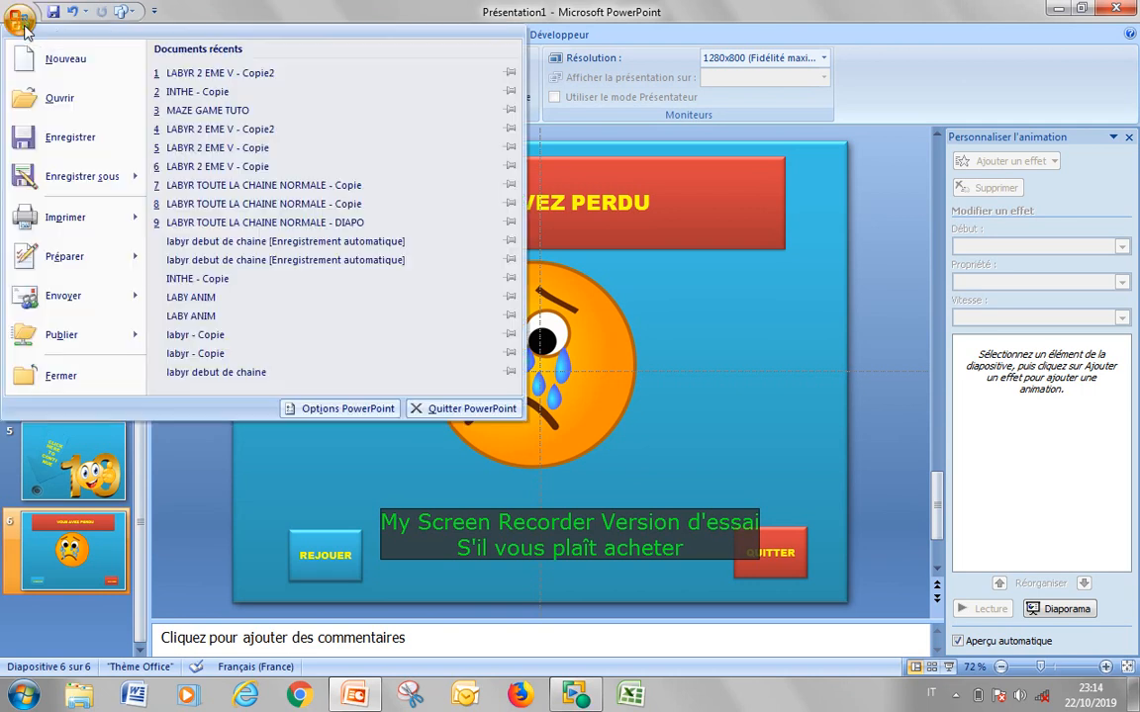
pyautogui.moveTo(83, 176)
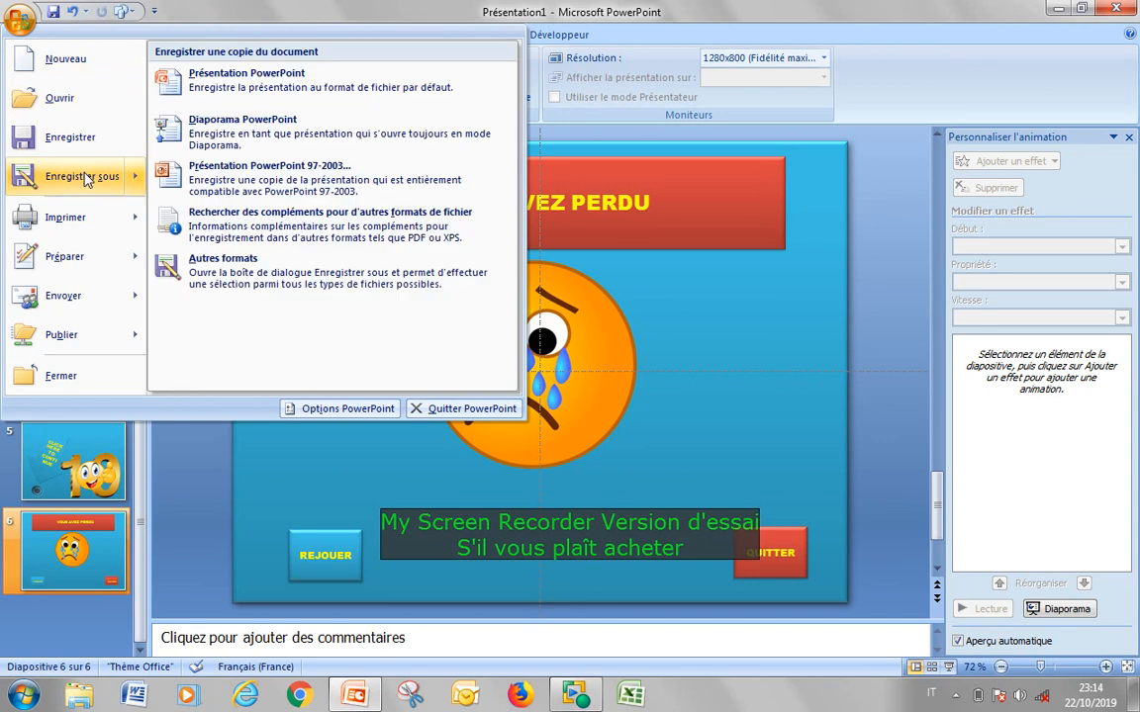
pyautogui.click(214, 151)
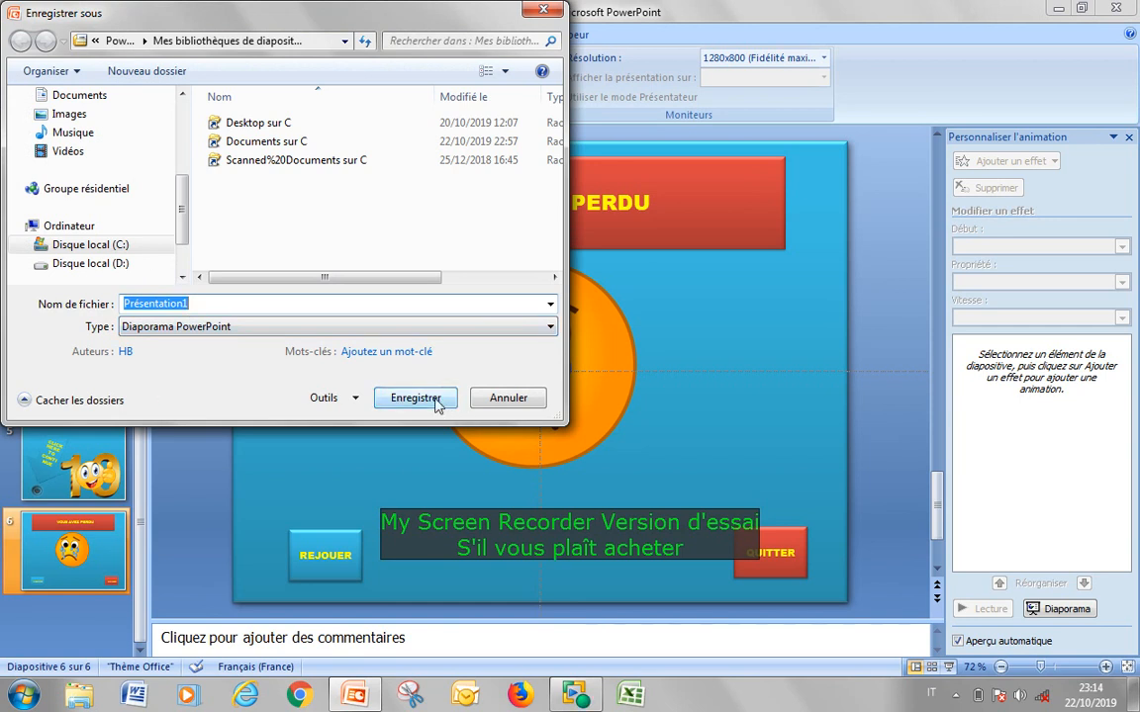
pyautogui.click(437, 401)
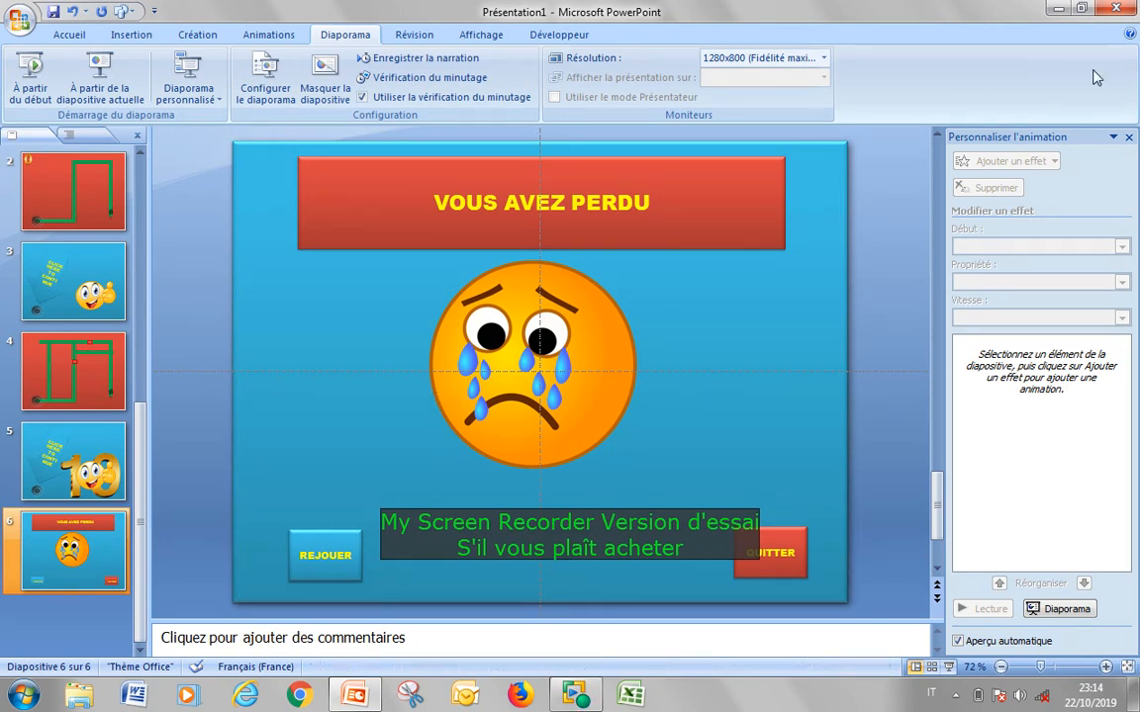
pyautogui.click(1115, 8)
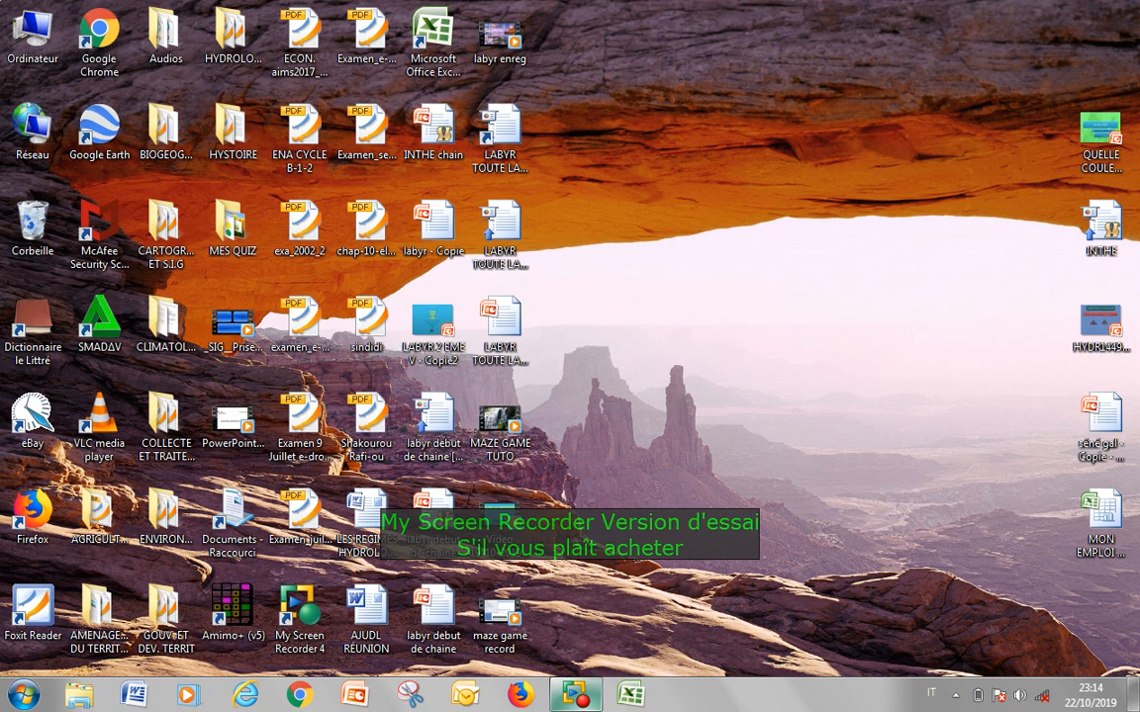
pyautogui.moveTo(576, 696)
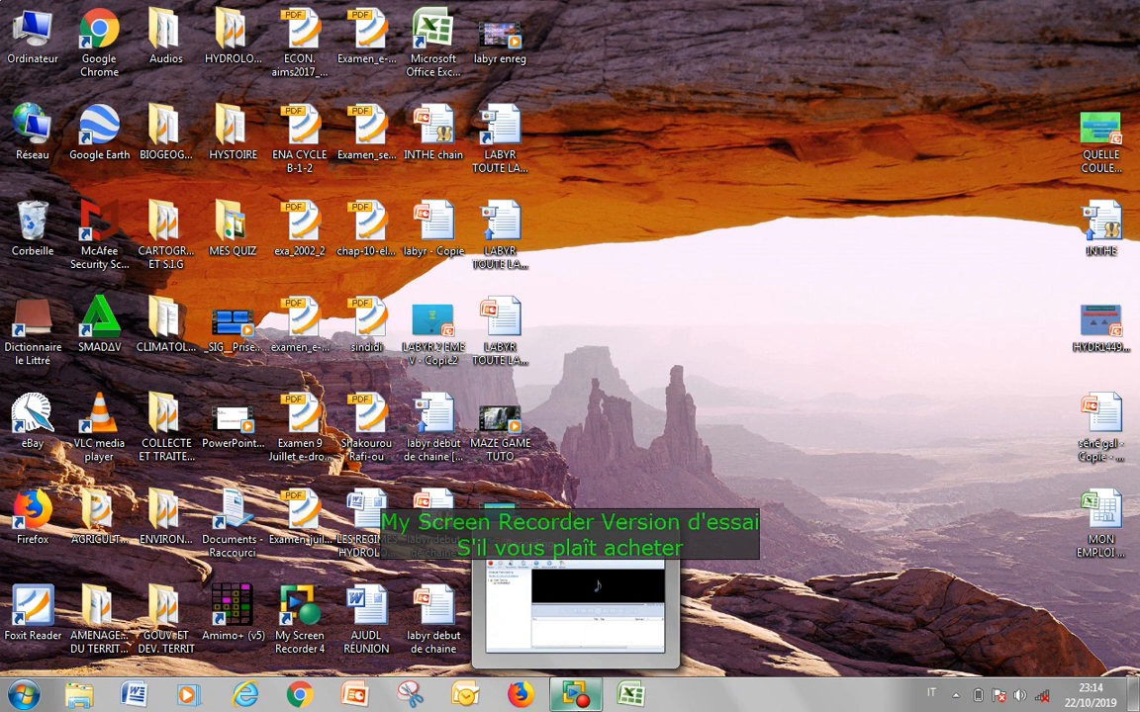
pyautogui.click(583, 700)
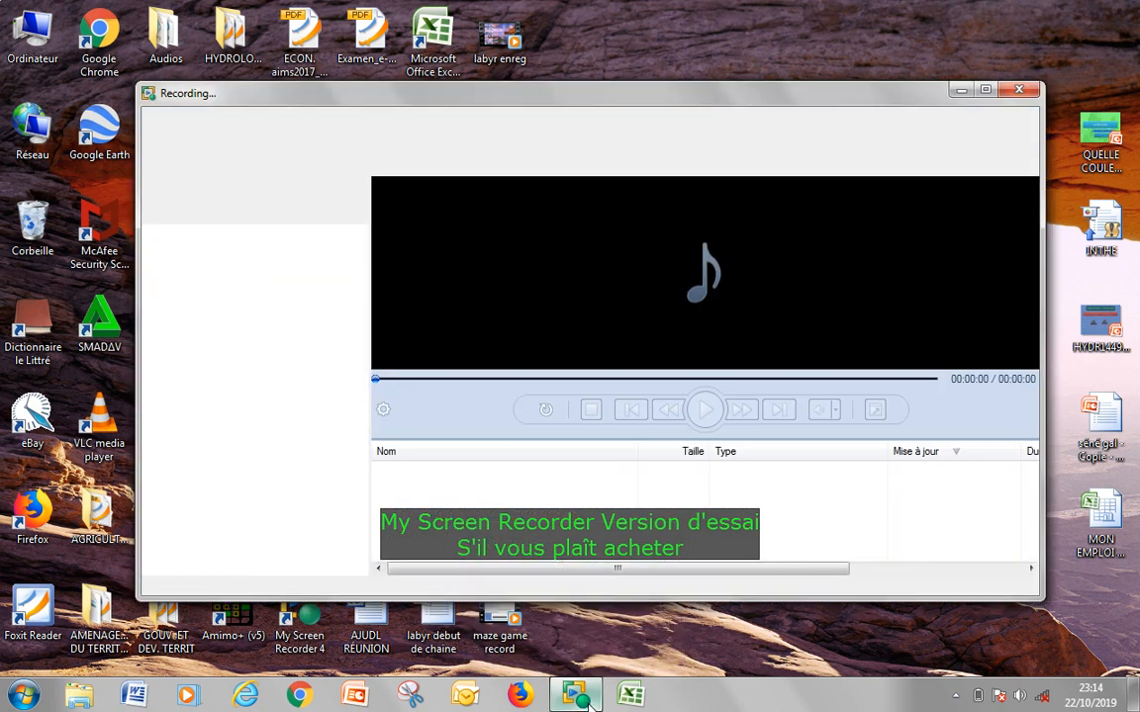